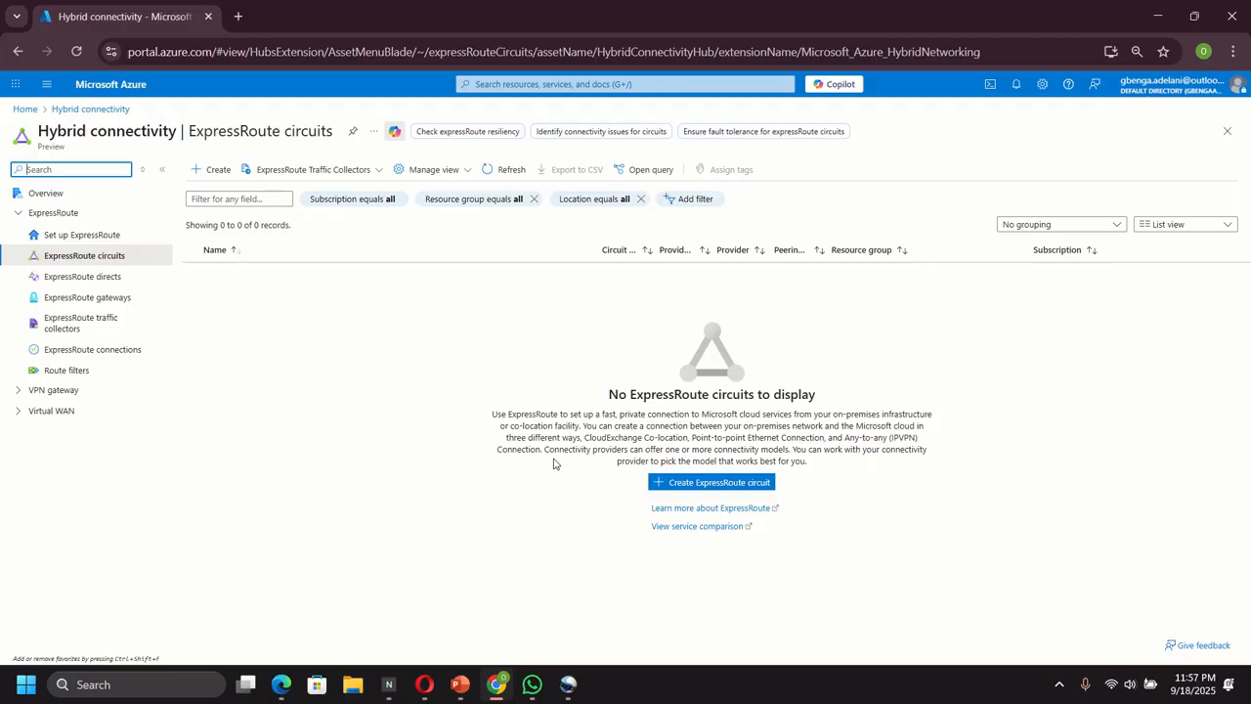
Start a new ExpressRoute circuit and create a resource group named ExpressRouteResourceGroup for it
click(206, 170)
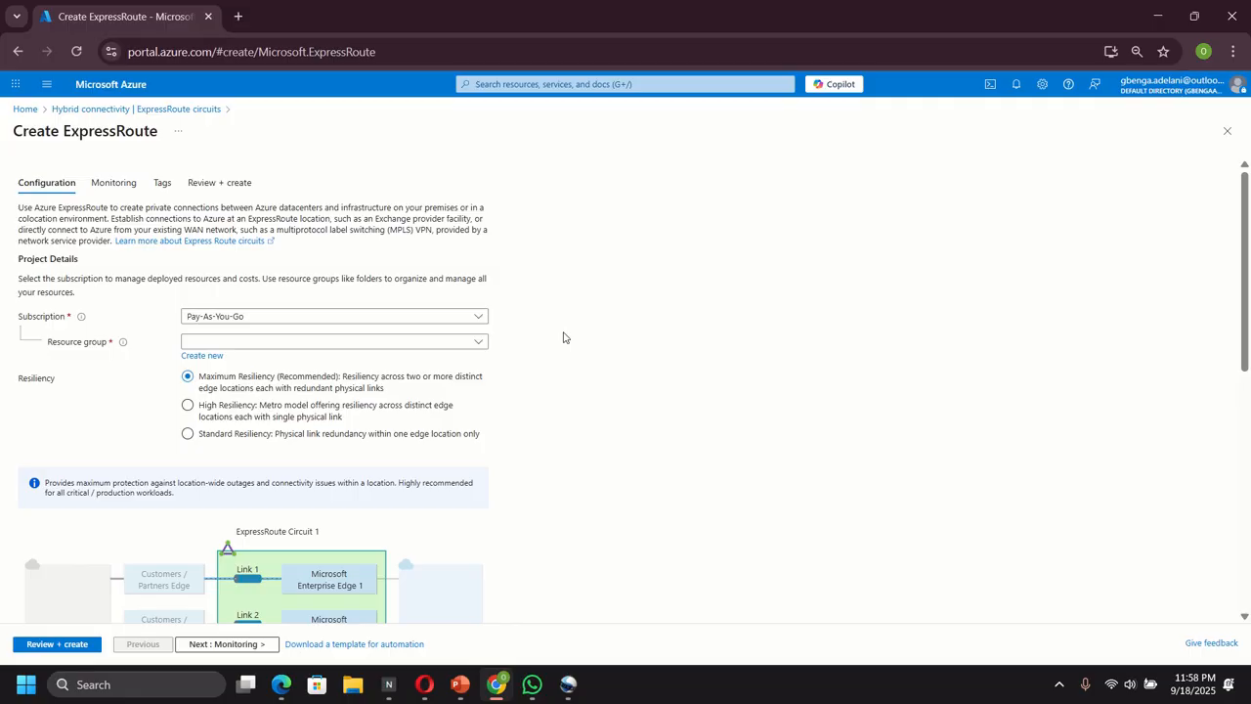
scroll(563, 337, down, 2)
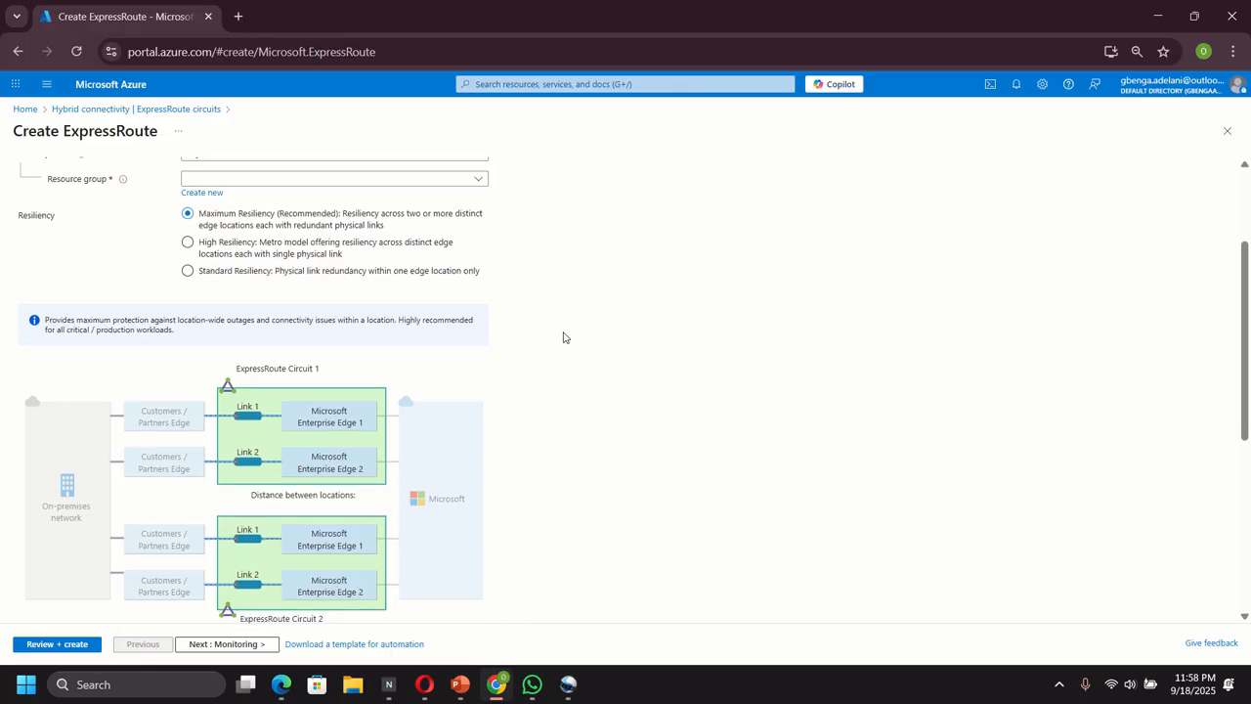
scroll(563, 337, up, 1)
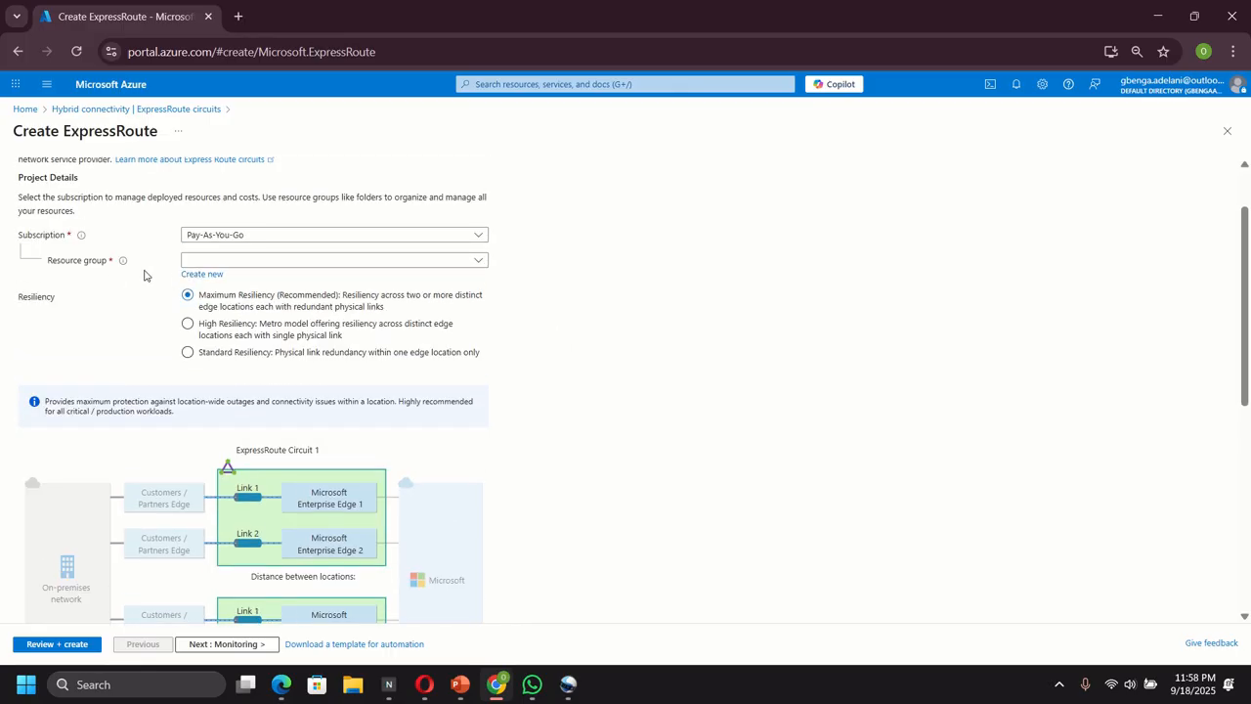
click(252, 261)
click(252, 261)
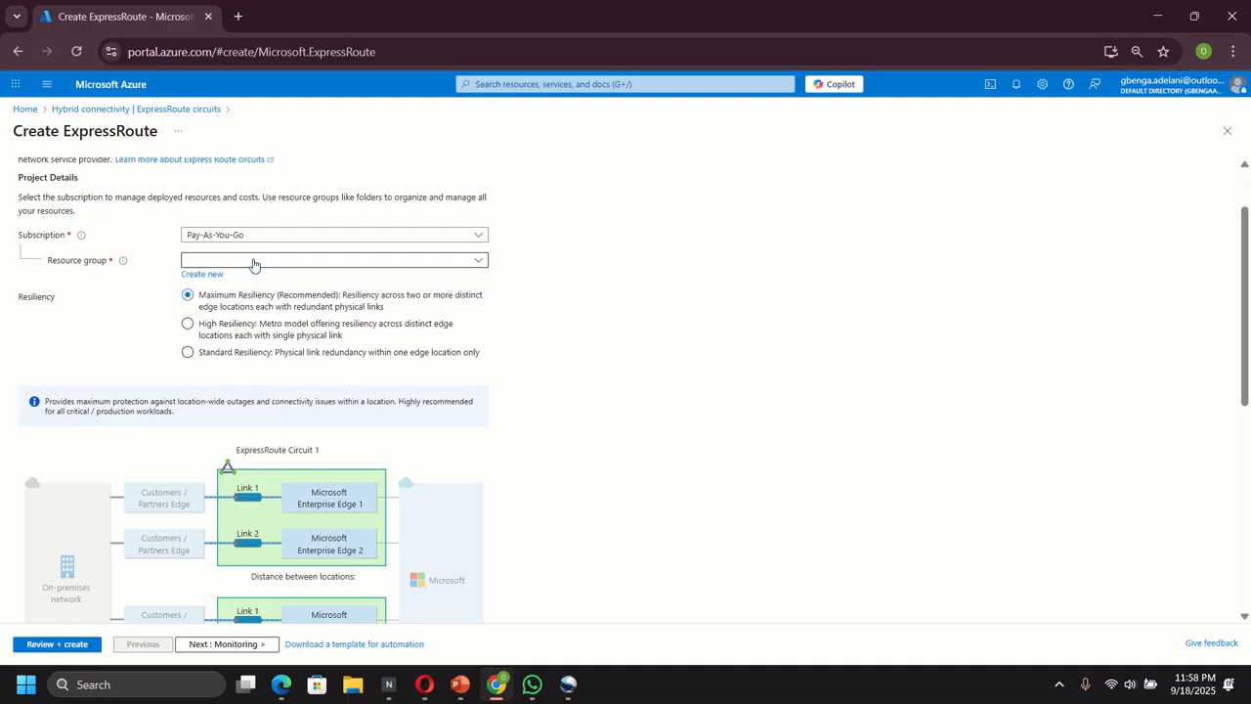
click(195, 275)
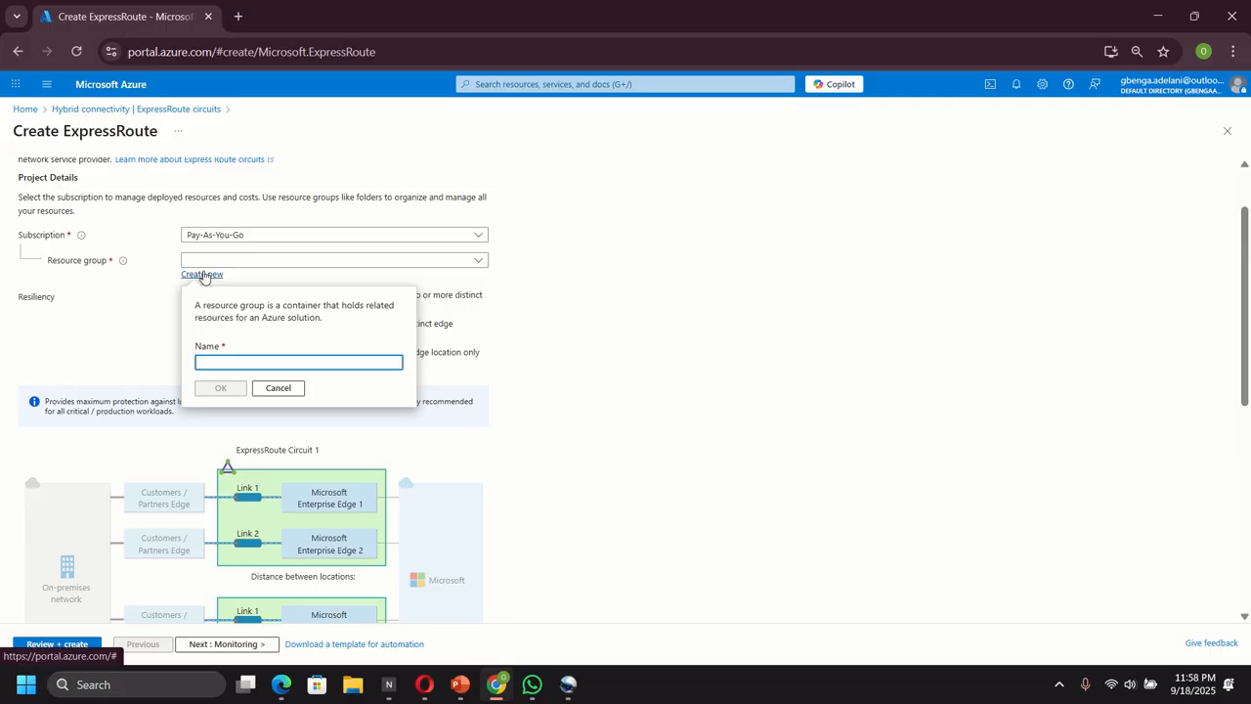
text(Express)
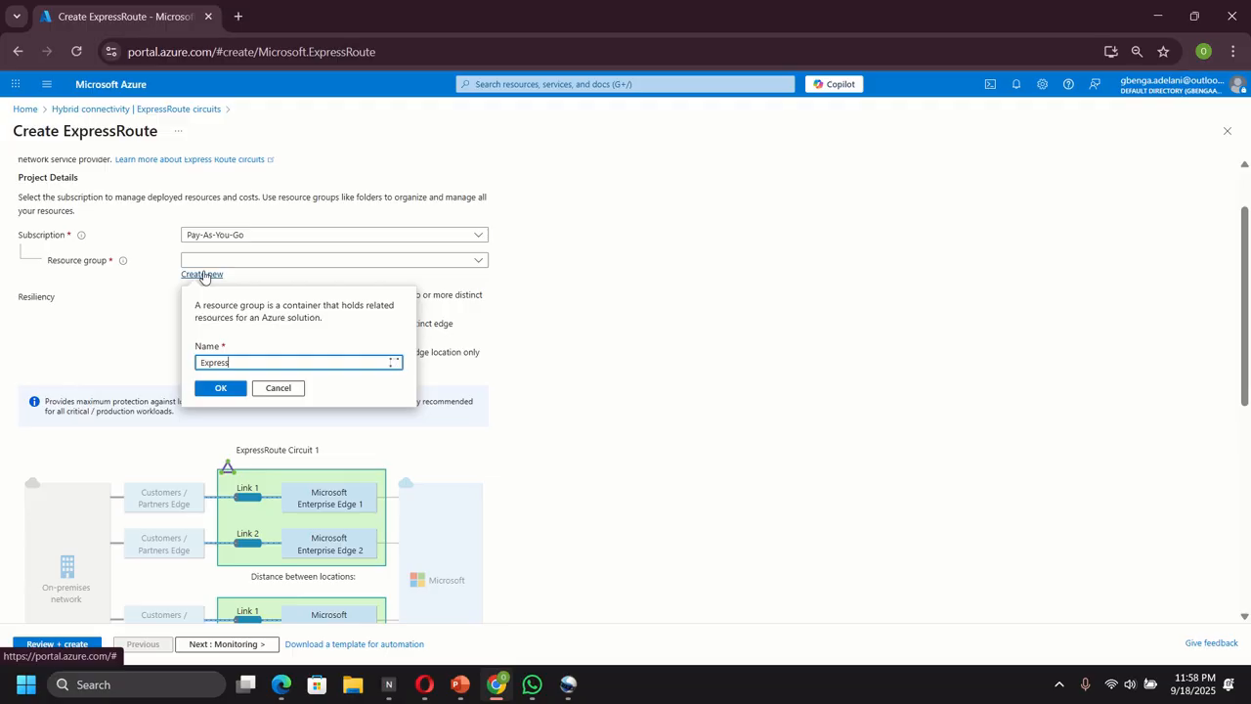
text(Route)
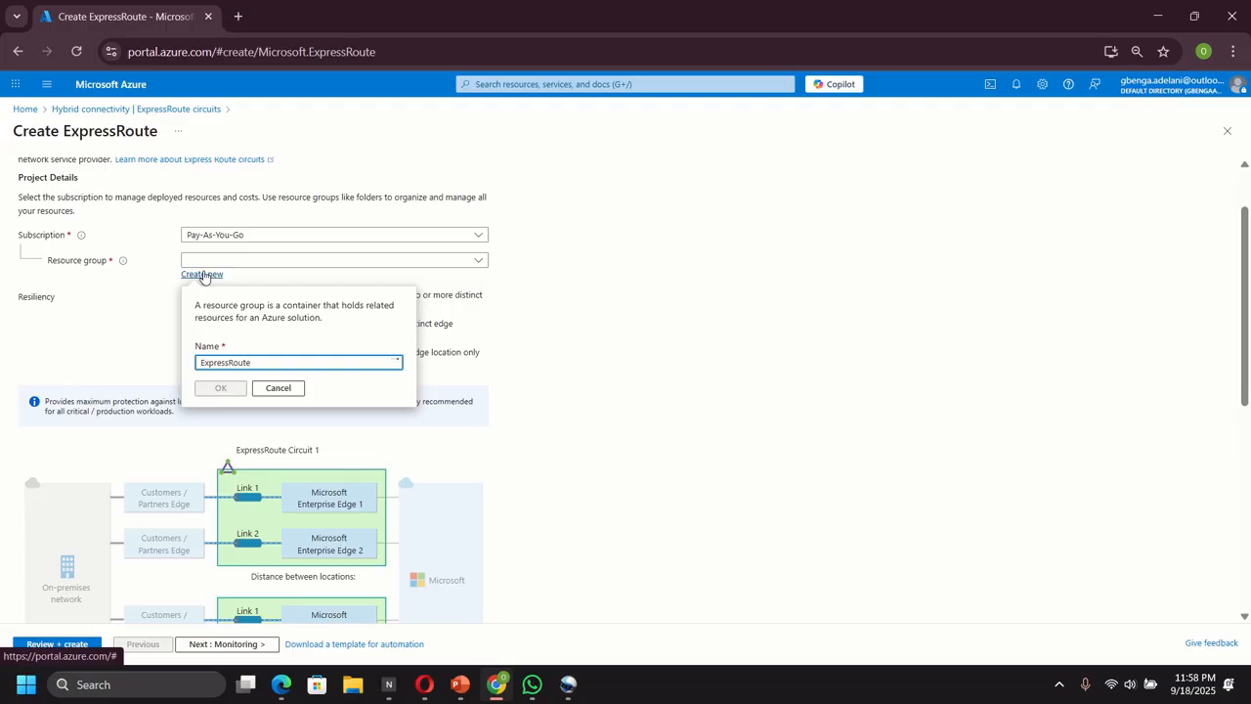
text(Res)
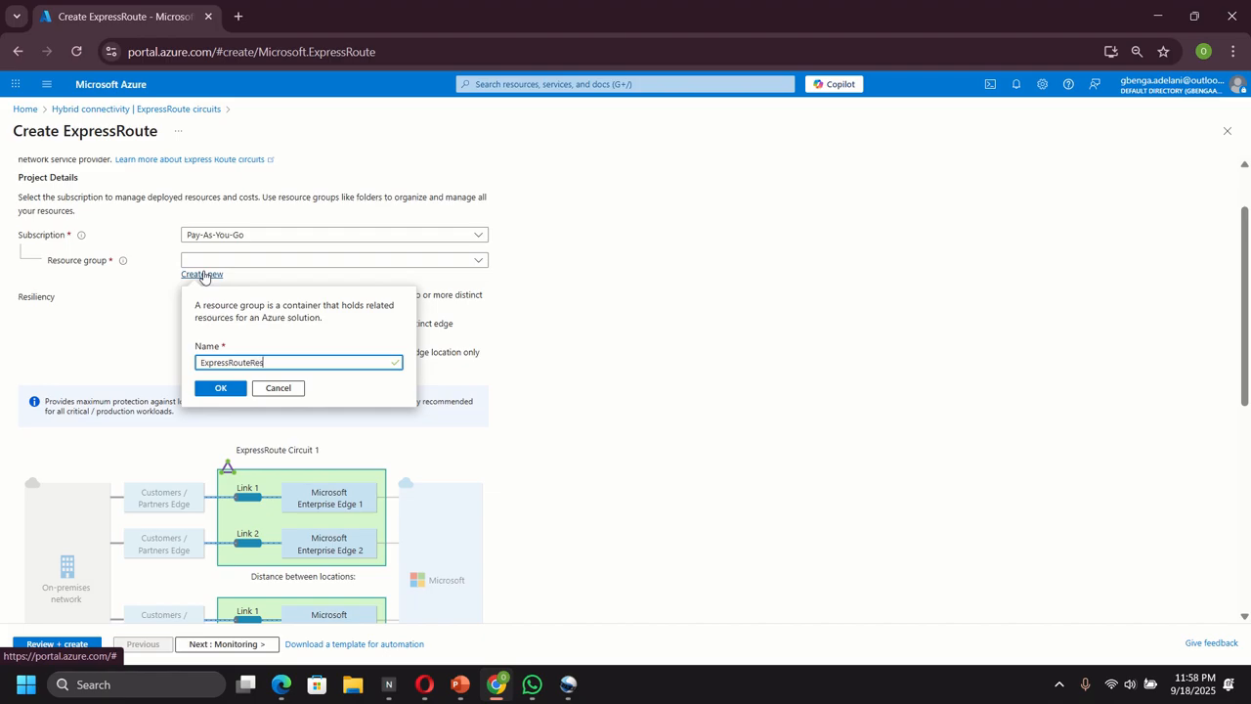
text(ource)
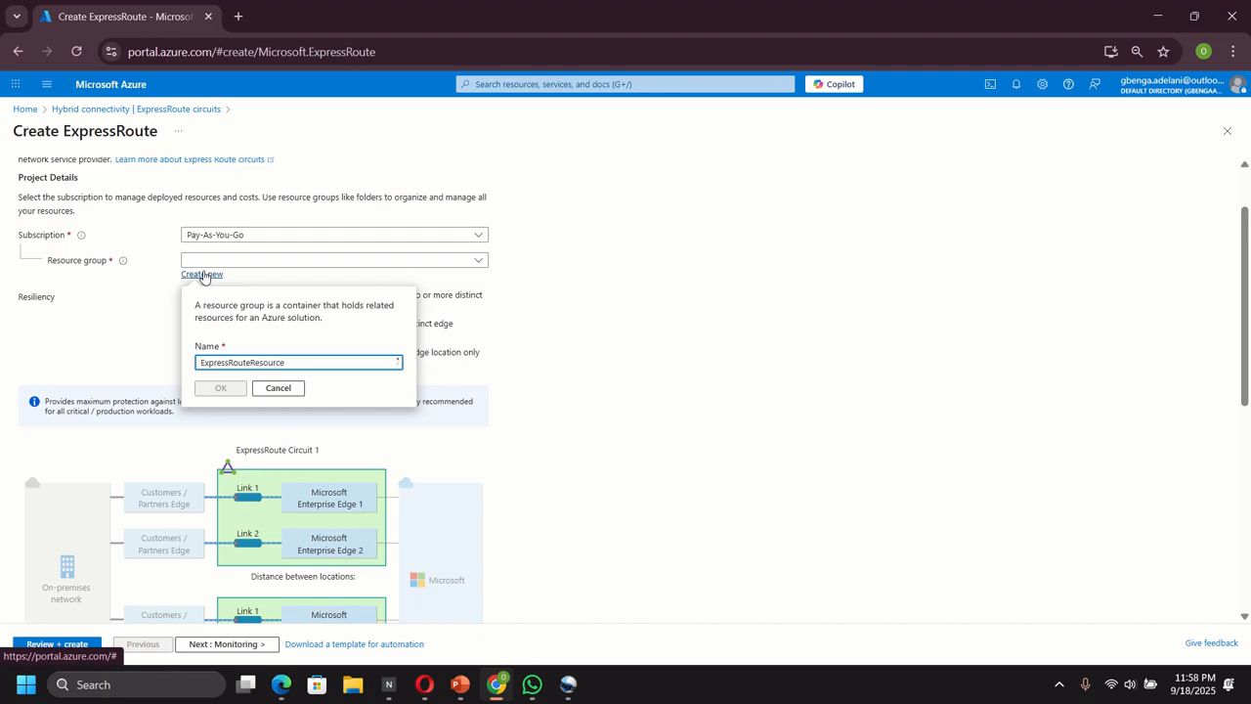
text(Group)
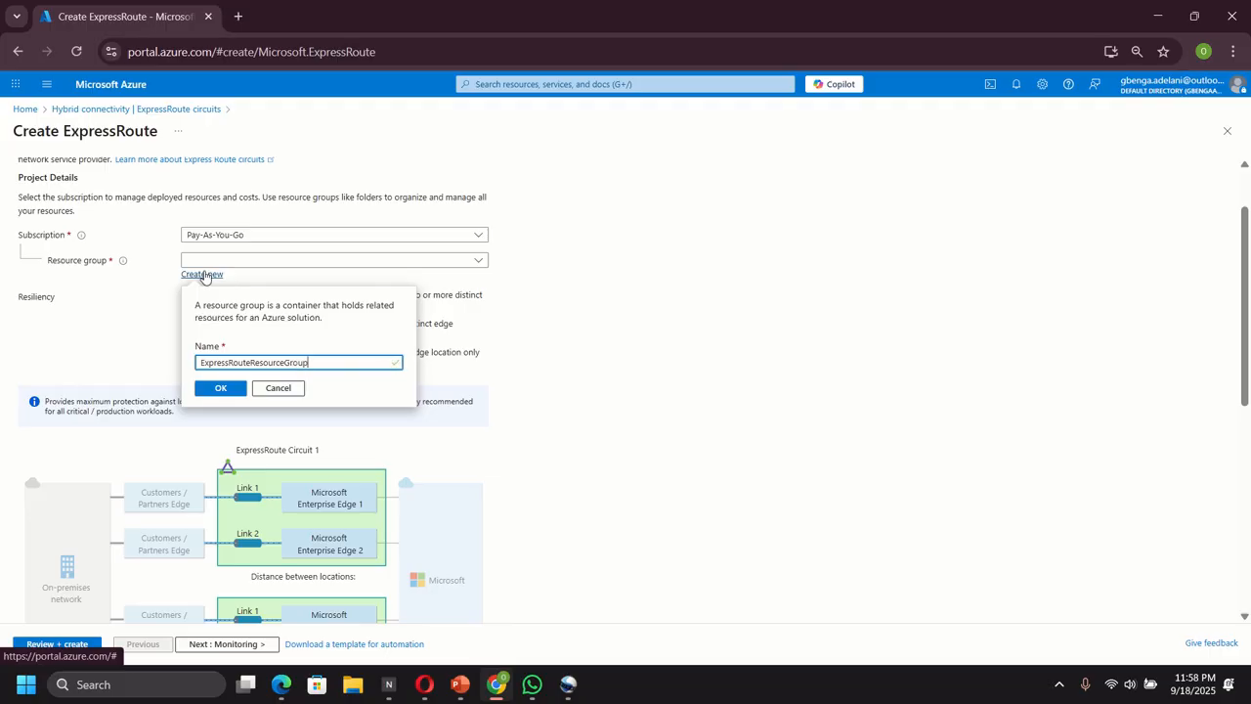
click(223, 388)
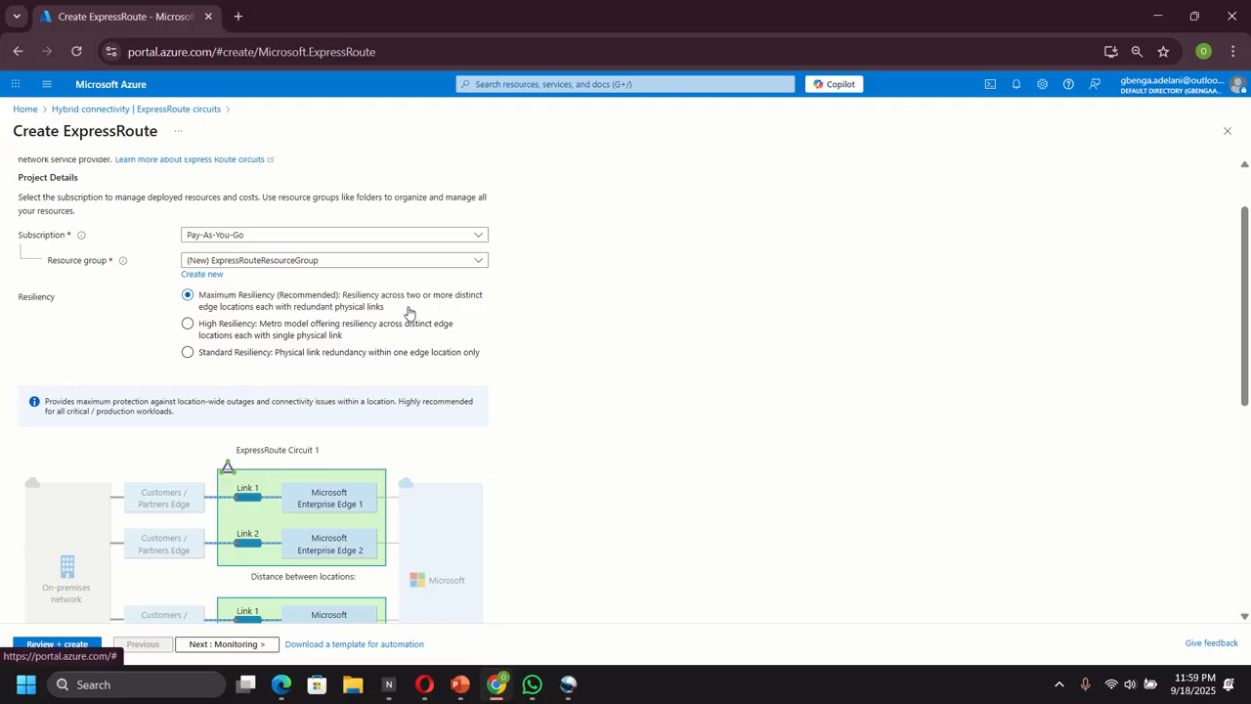
Choose Standard Resiliency for the circuit and name it TestERCircuit
click(187, 354)
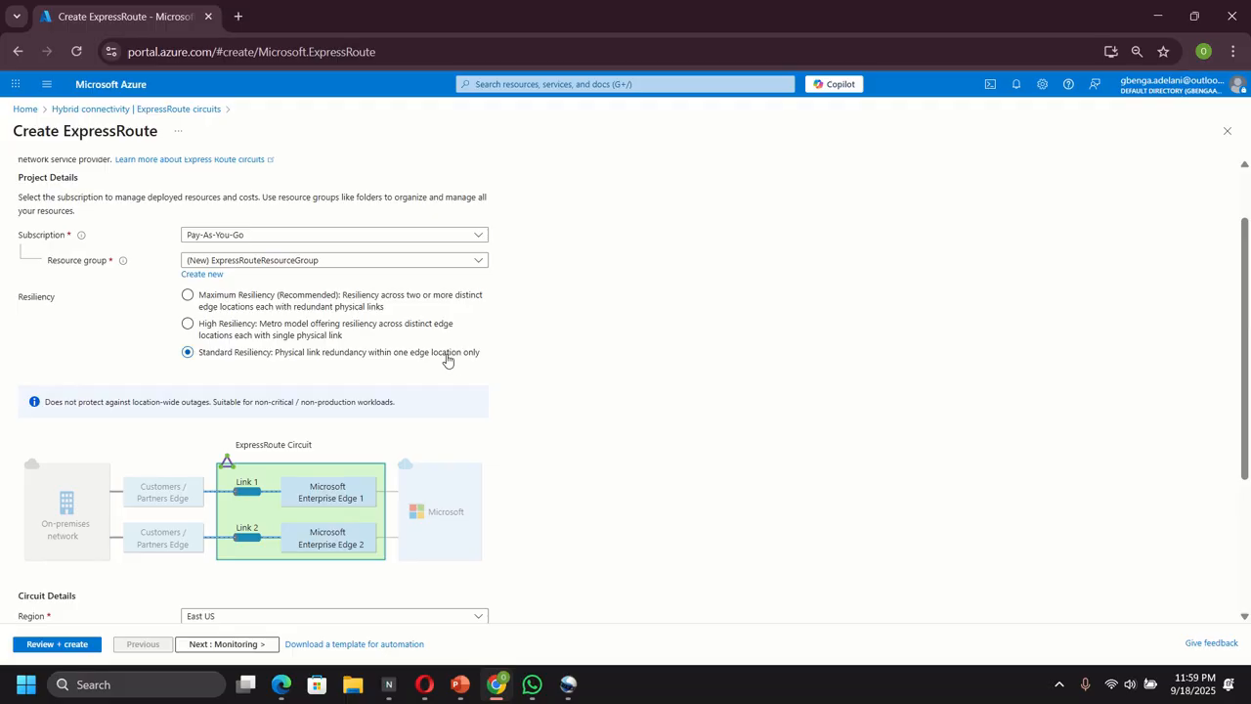
scroll(553, 445, down, 2)
scroll(554, 445, down, 1)
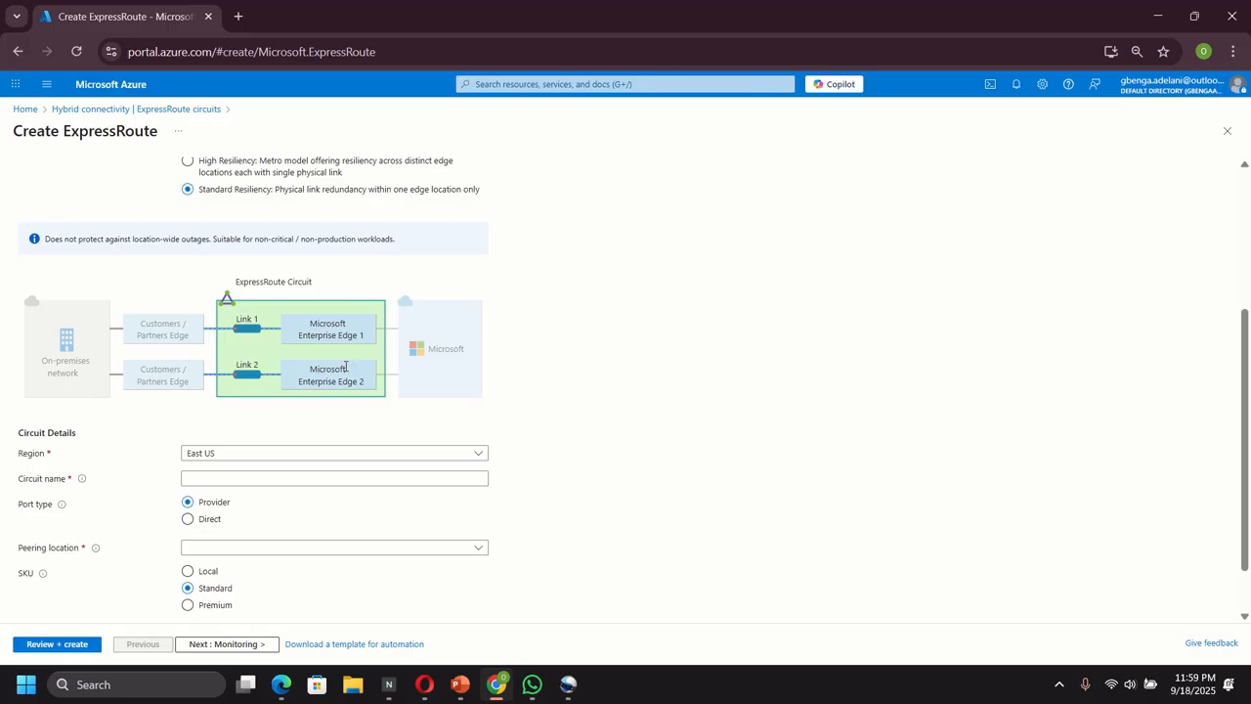
scroll(345, 367, down, 1)
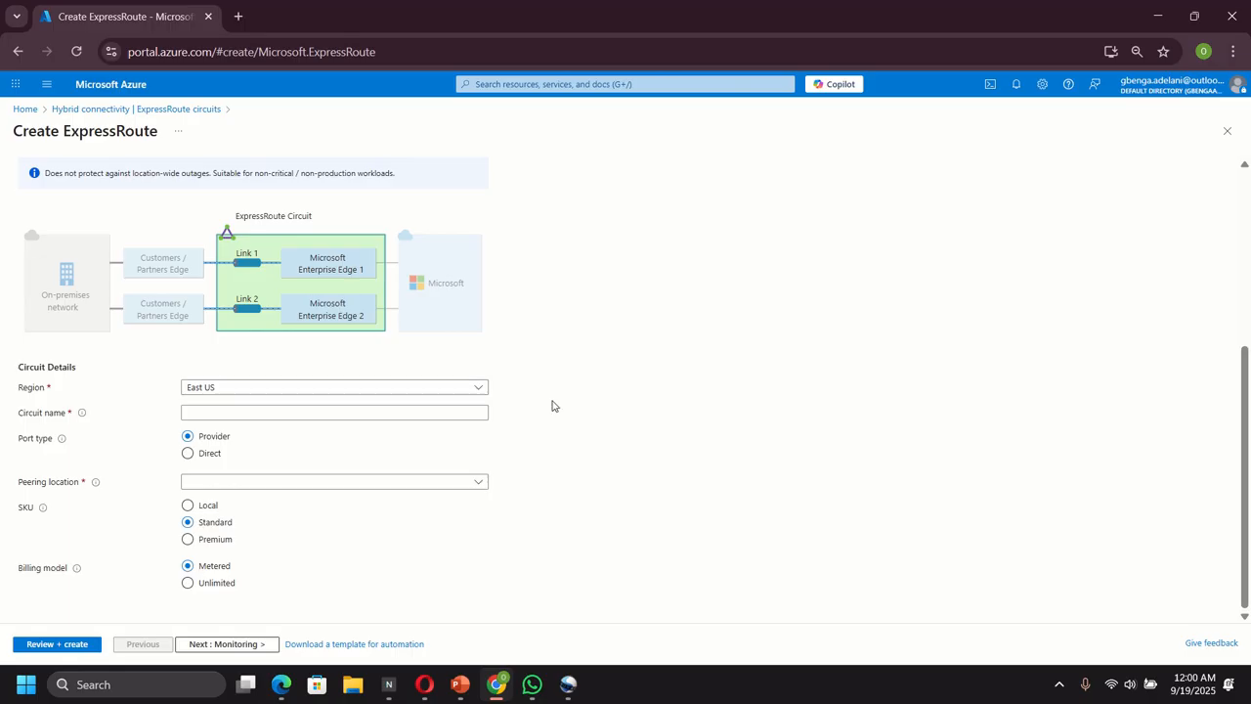
click(233, 415)
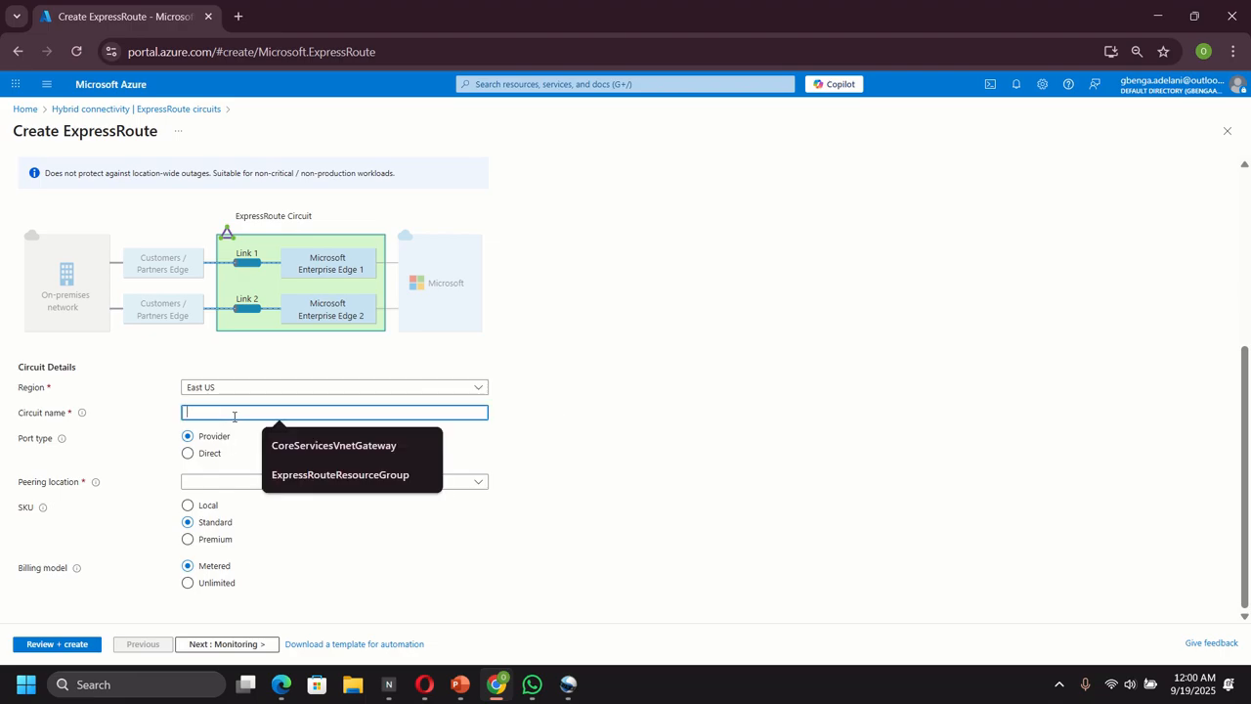
text(Te)
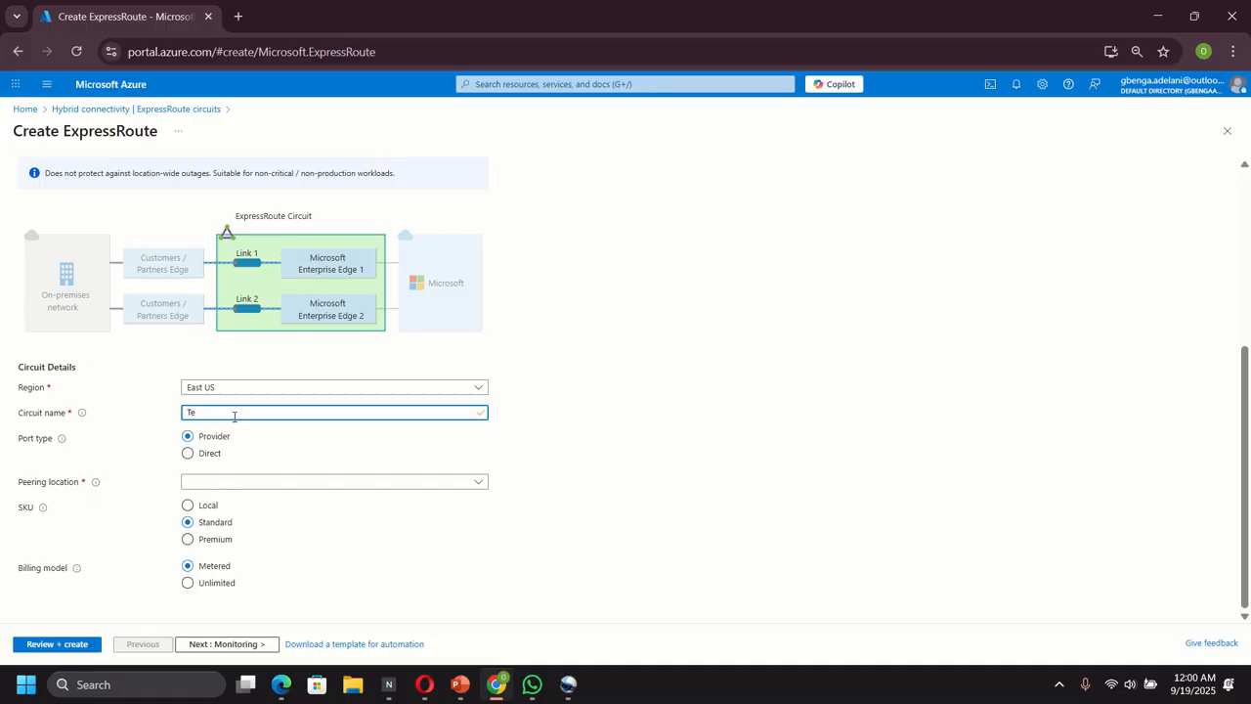
text(stERCircuit)
Set the circuit's peering location to Seattle and its provider to Equinix
click(325, 483)
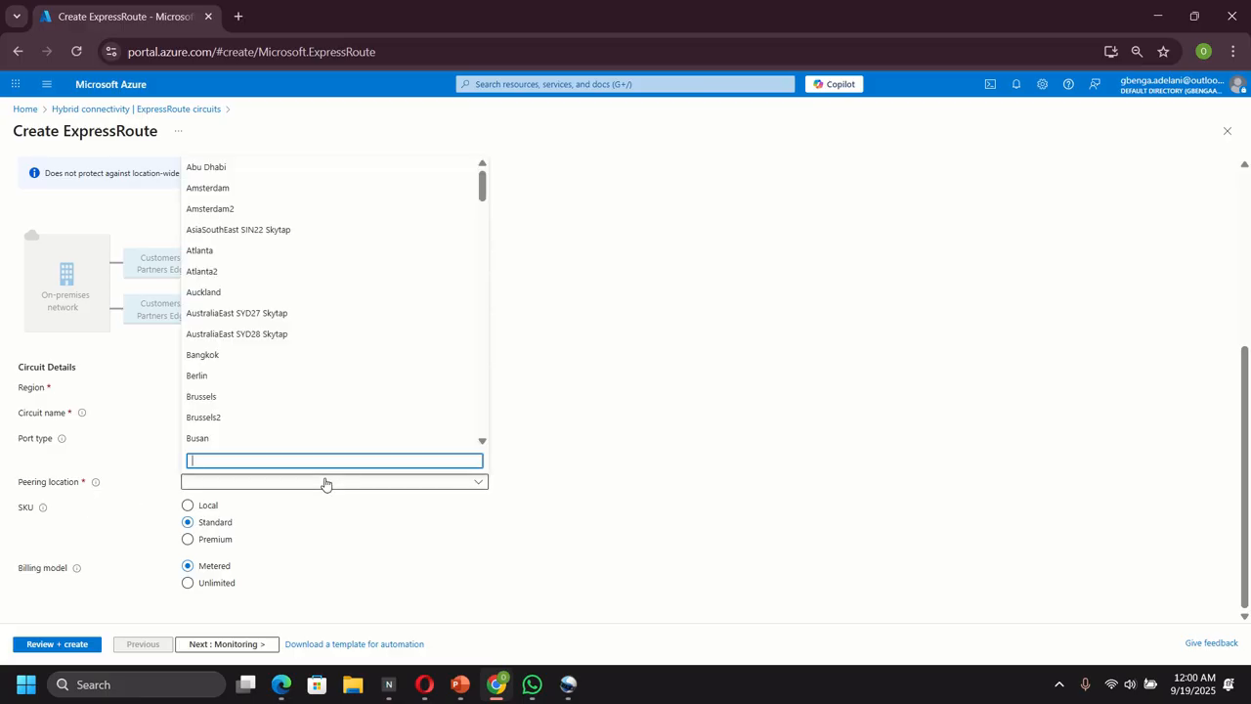
text(sea)
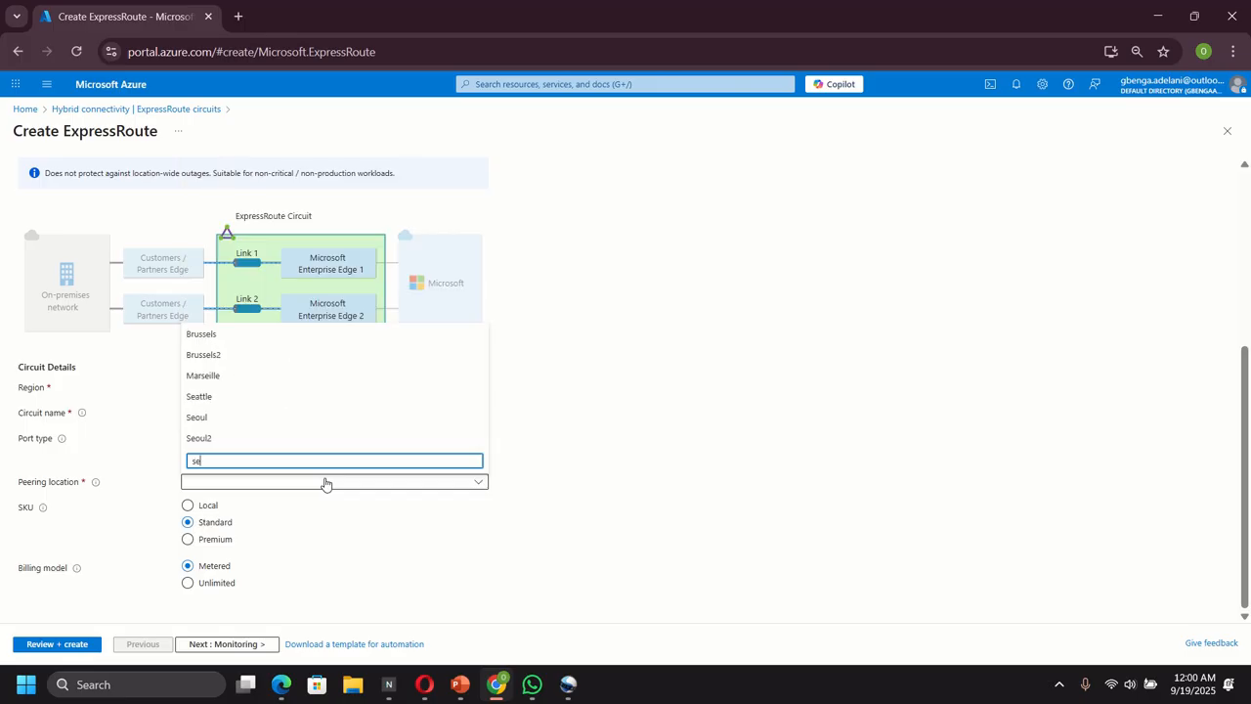
click(208, 439)
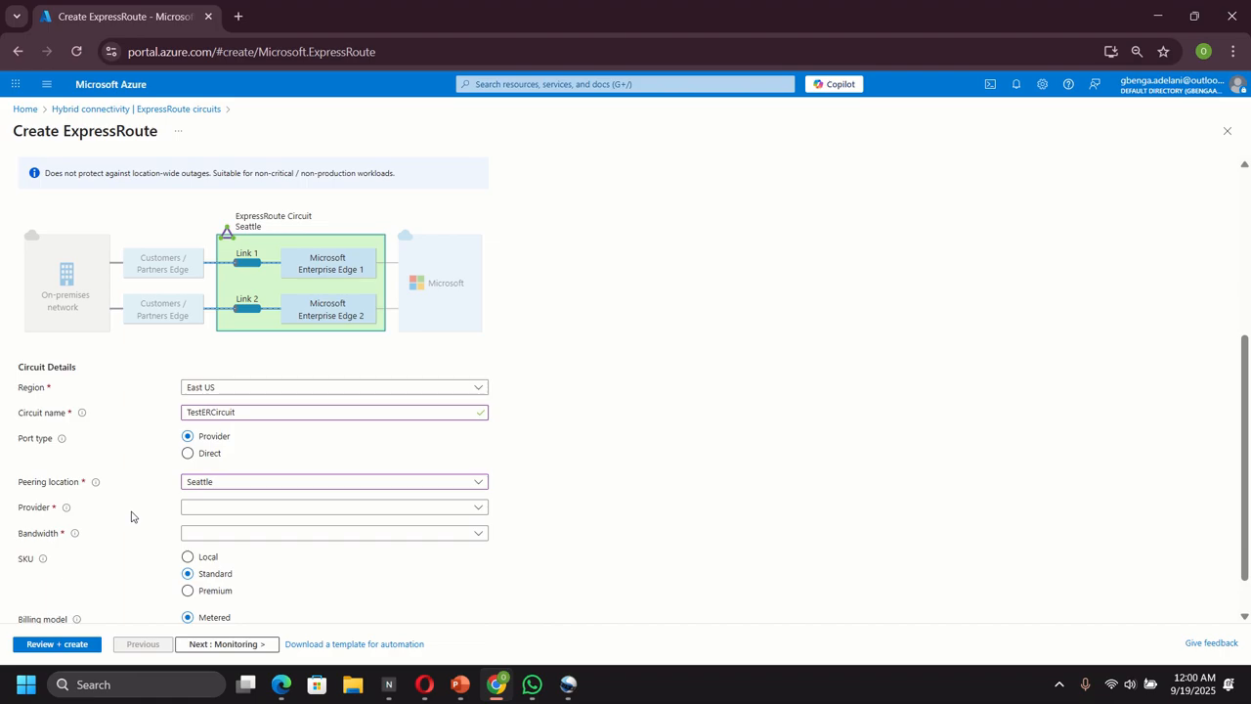
mouse_move(99, 484)
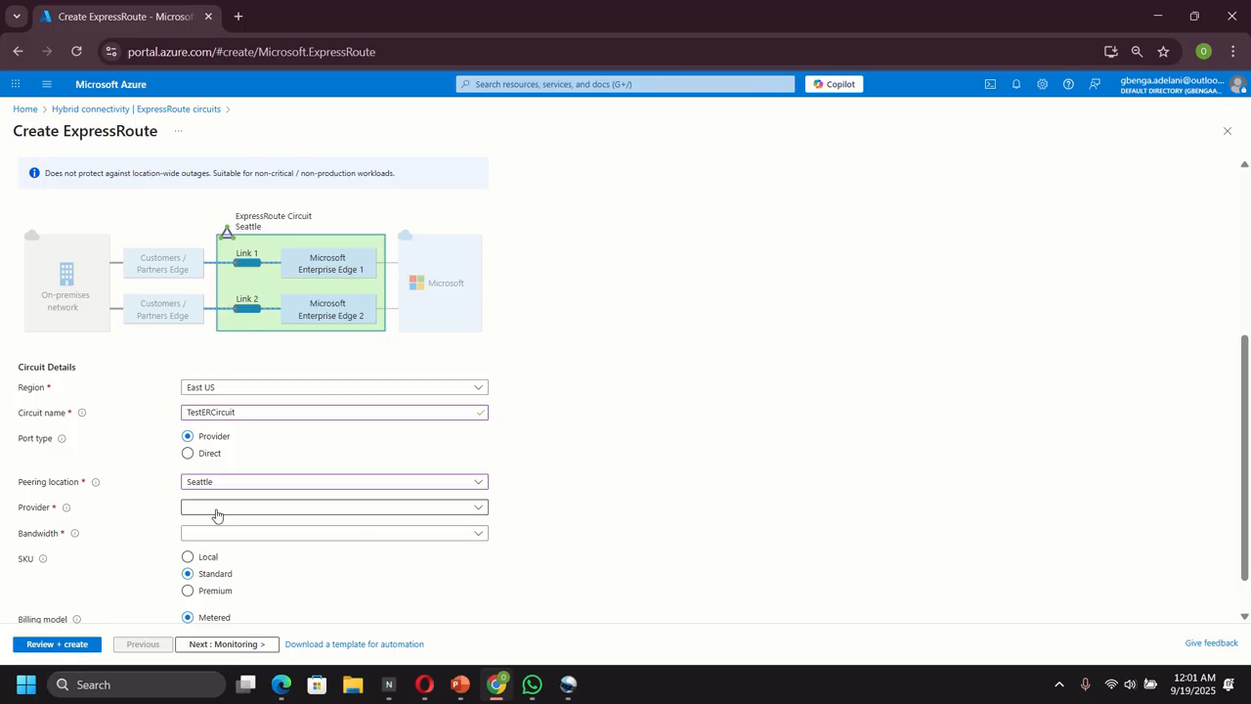
mouse_move(66, 512)
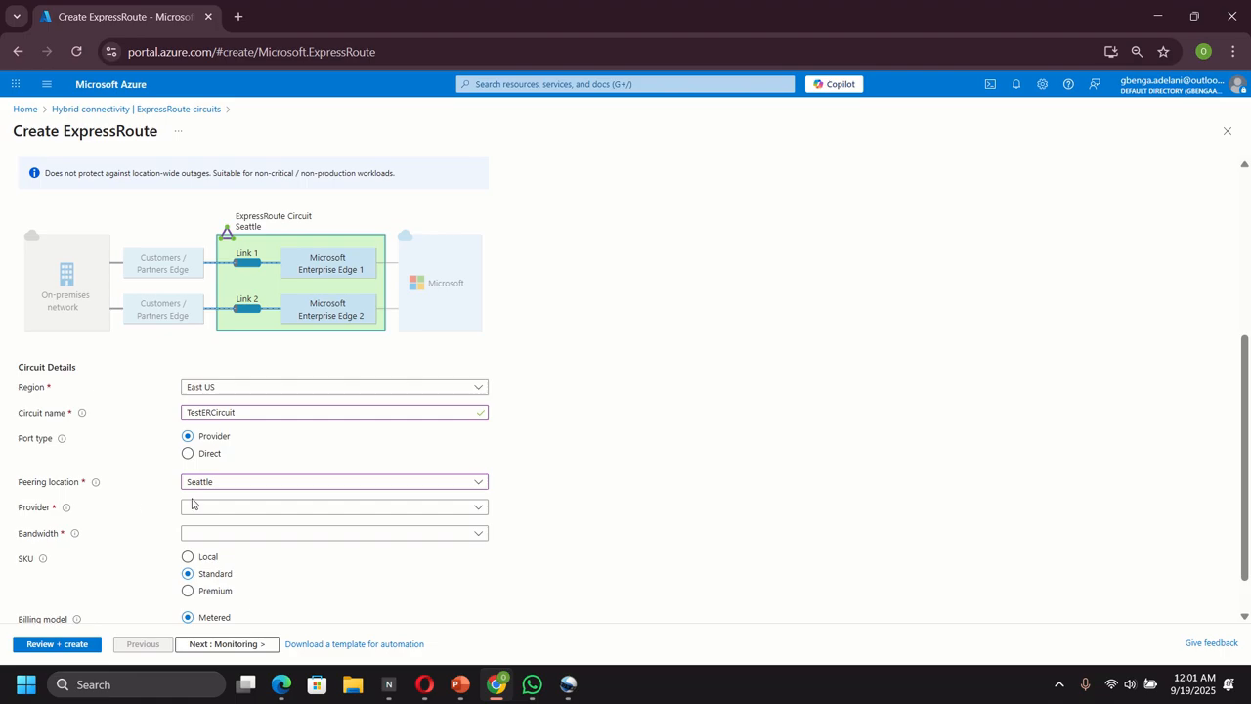
click(221, 508)
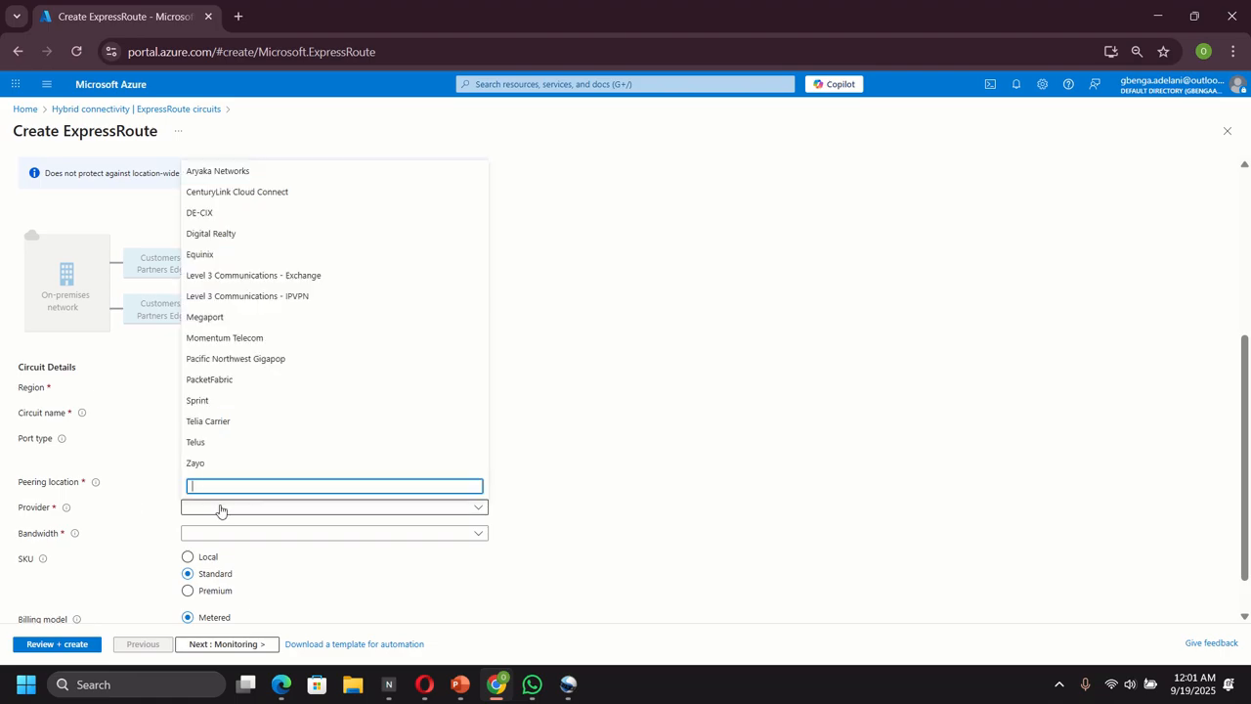
click(212, 257)
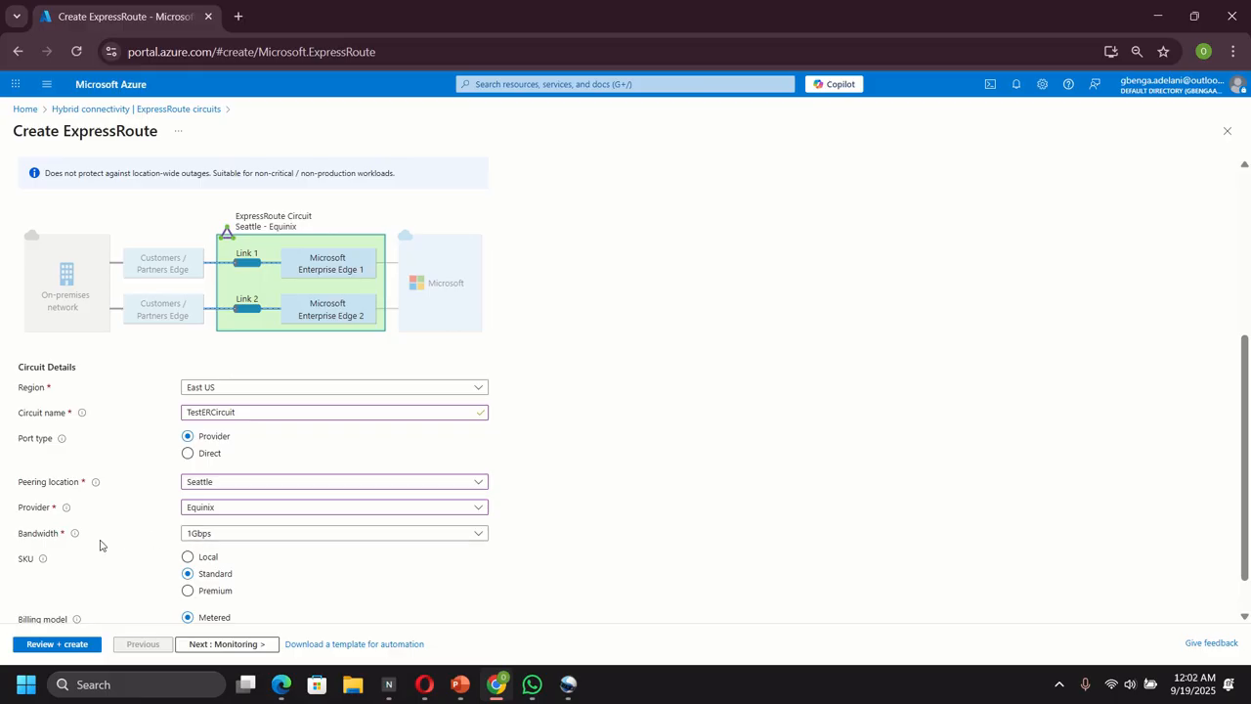
Set the circuit's bandwidth to 50Mbps
mouse_move(75, 536)
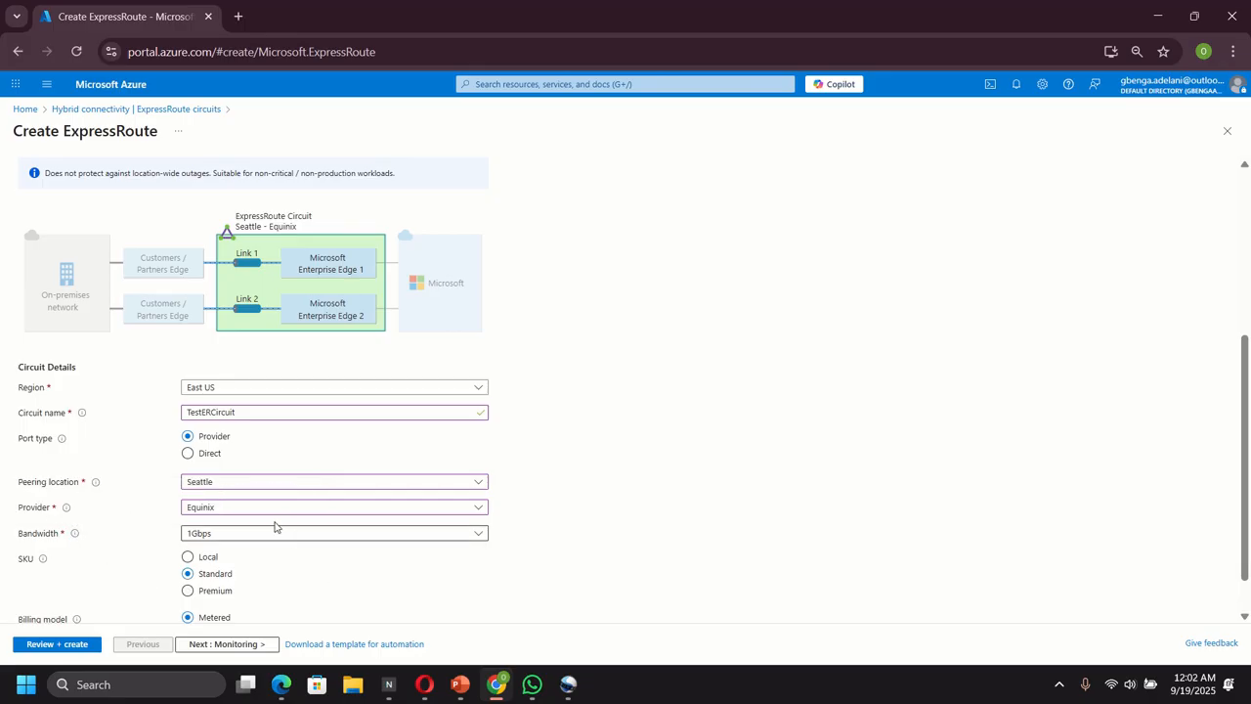
click(224, 534)
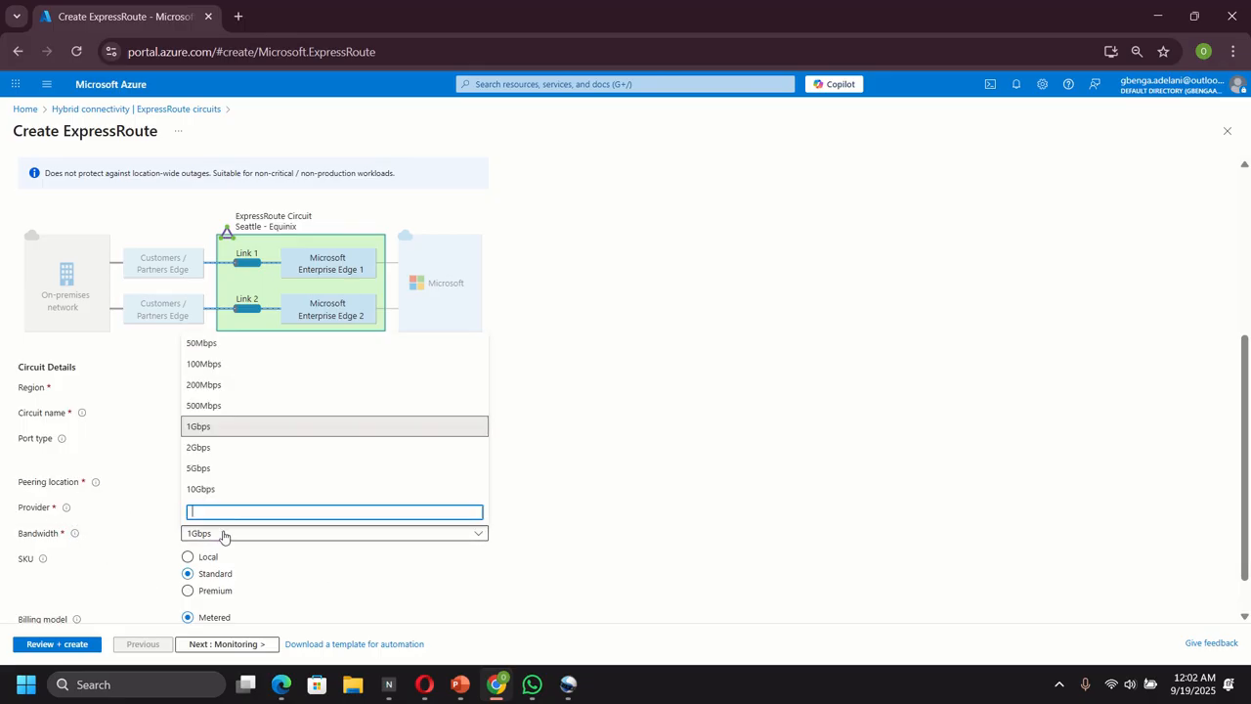
click(223, 352)
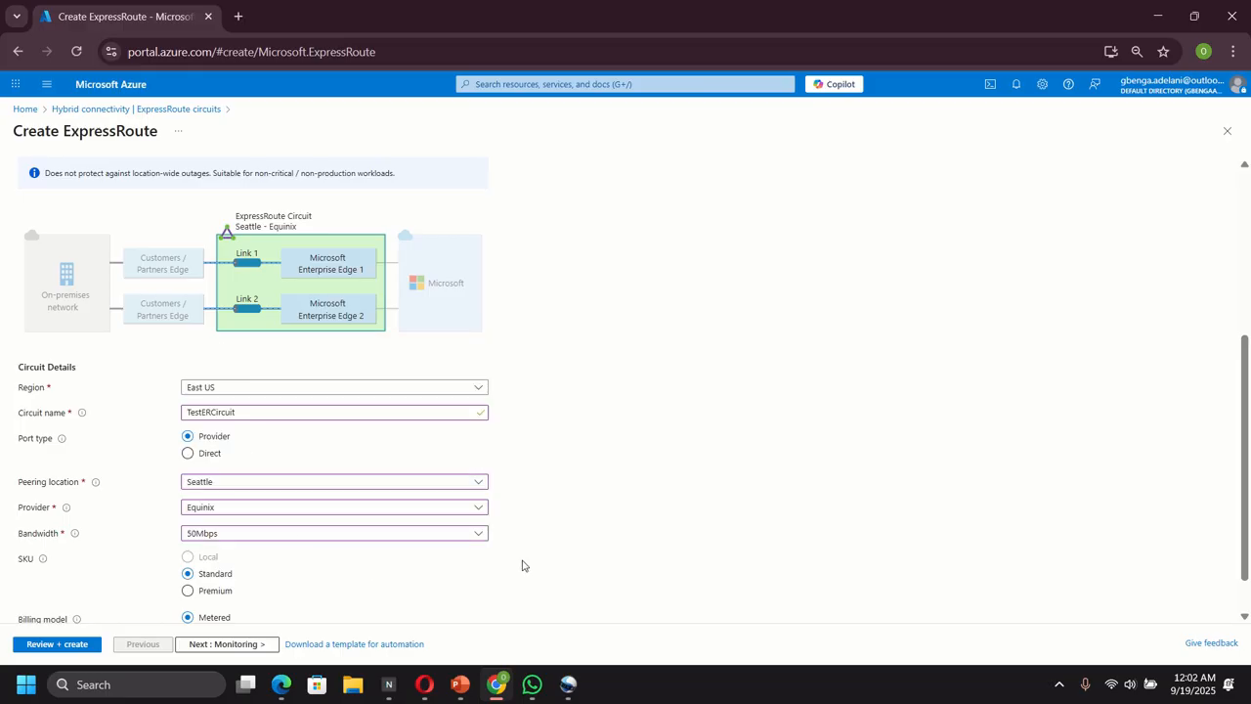
Review the ExpressRoute circuit configuration and create the circuit
scroll(550, 517, down, 1)
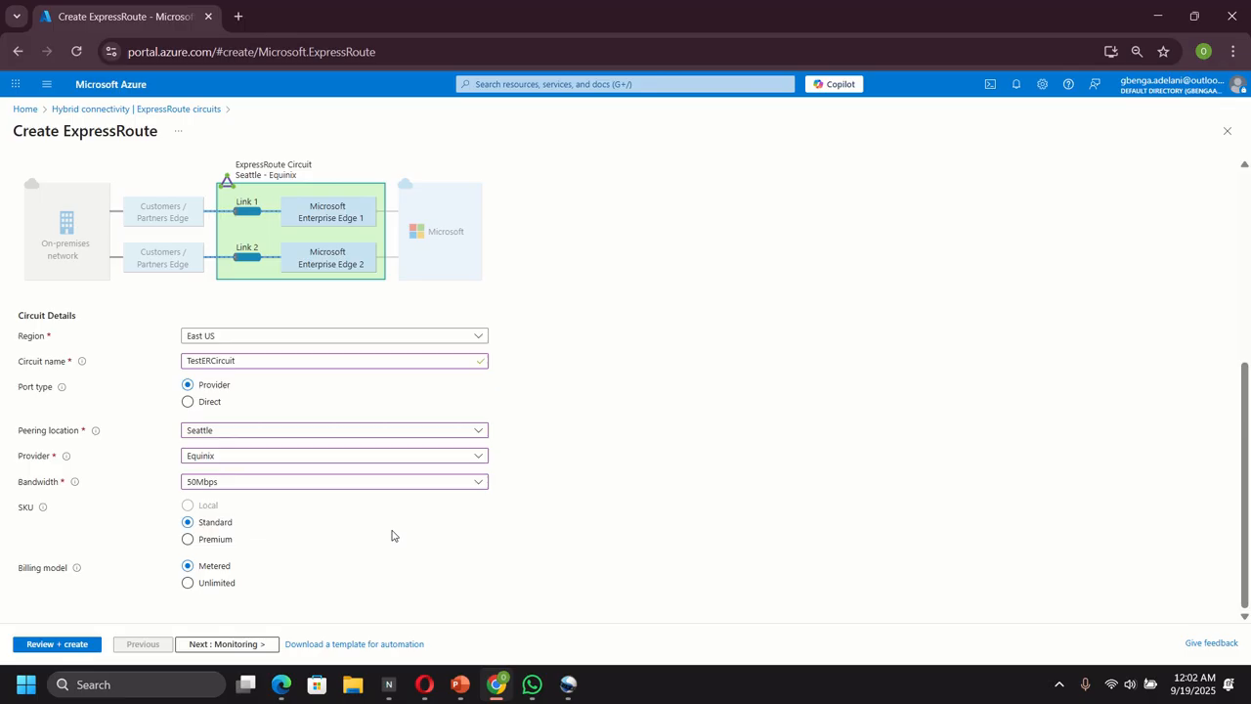
click(51, 647)
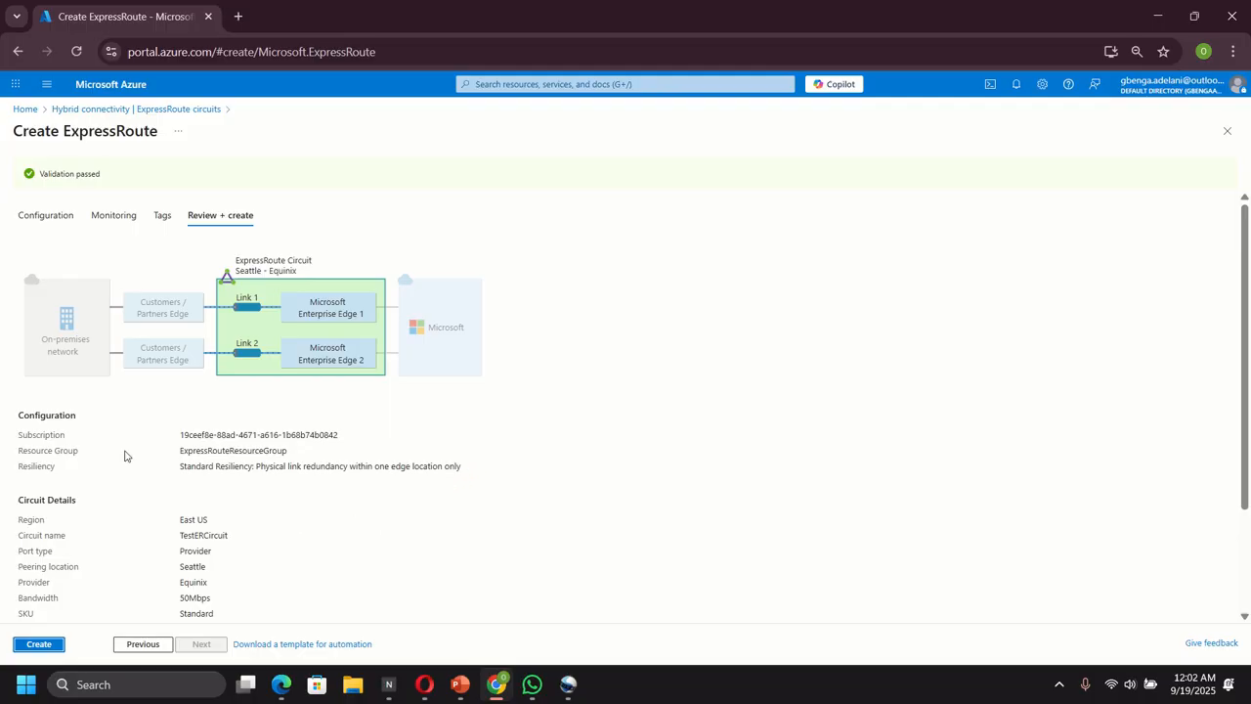
scroll(128, 456, down, 2)
click(24, 645)
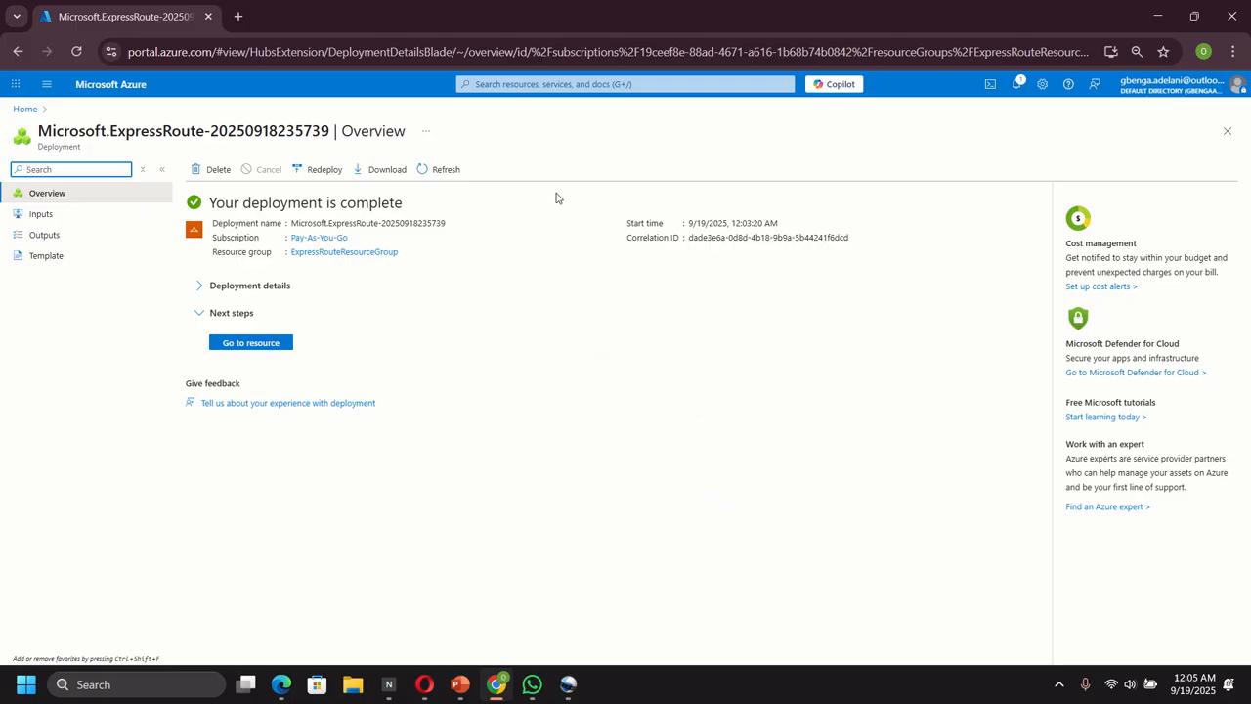
Open the list of all Azure services from the portal
click(497, 84)
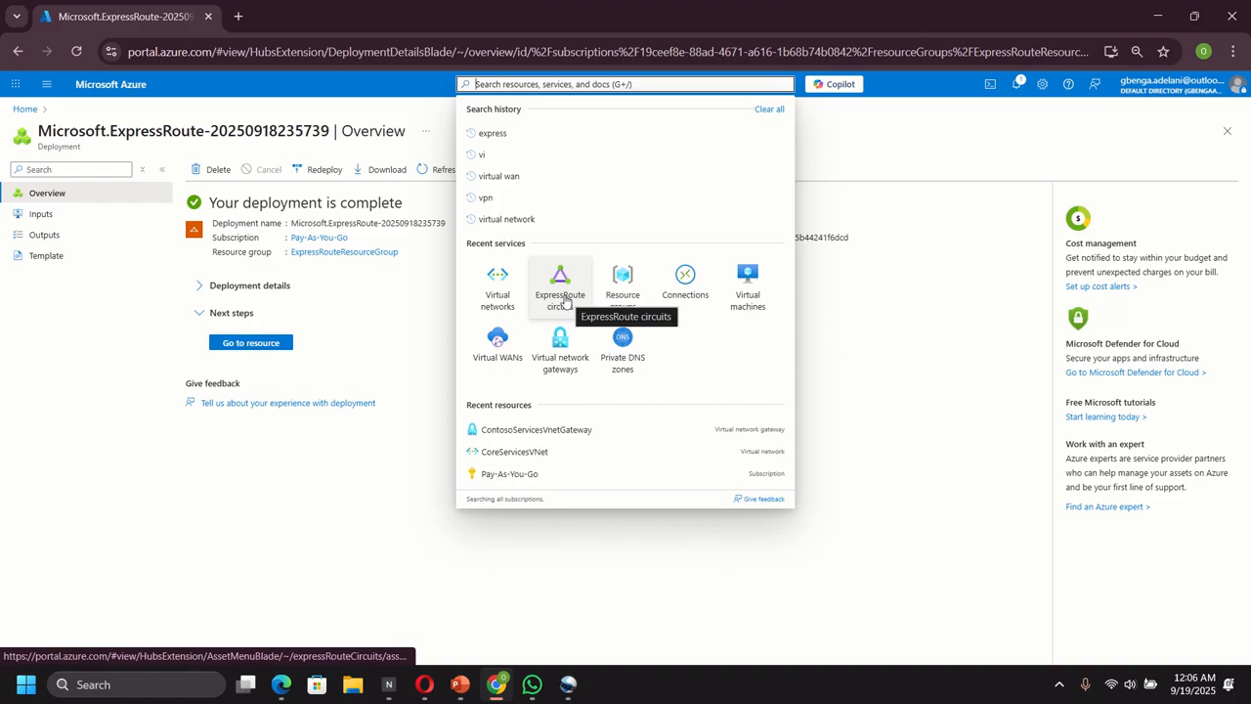
click(307, 553)
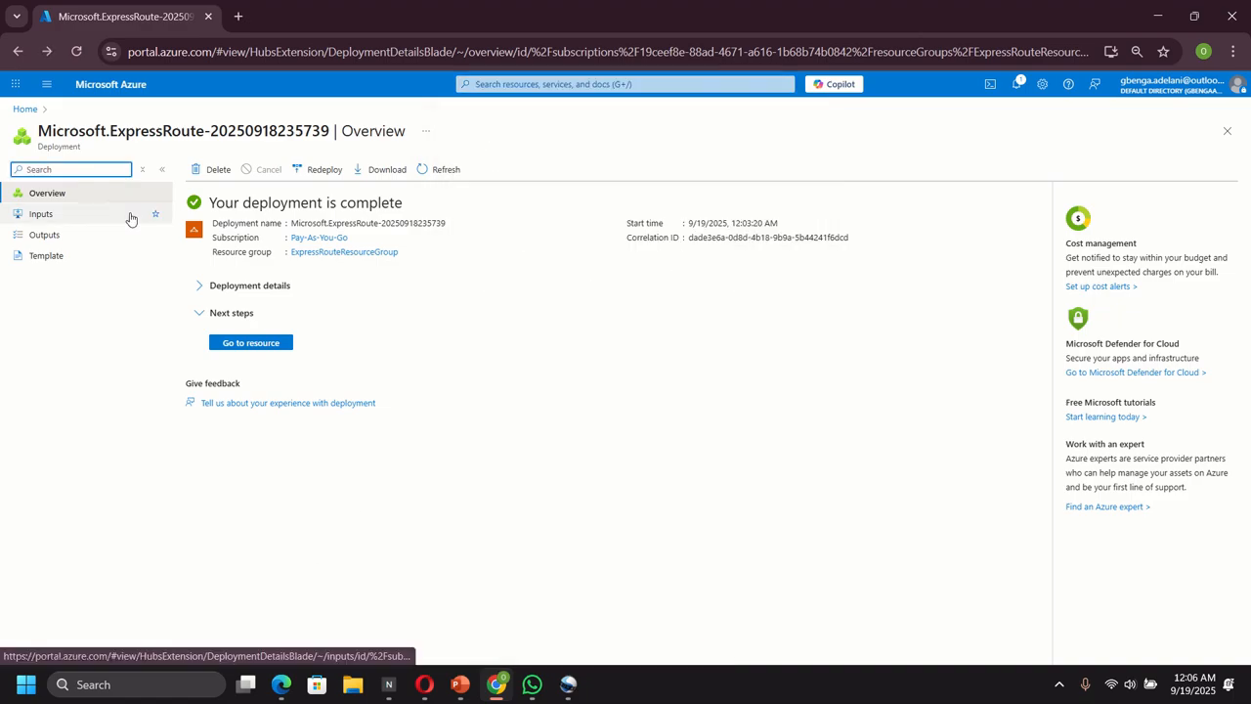
click(46, 85)
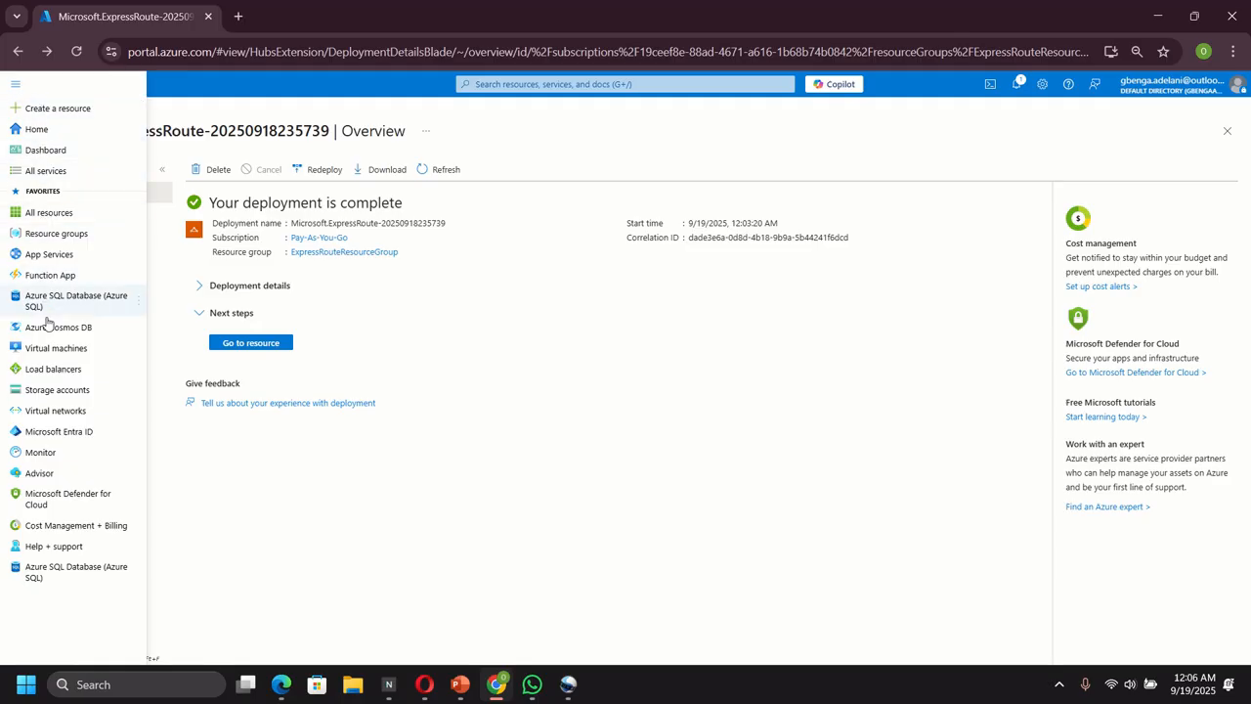
click(44, 172)
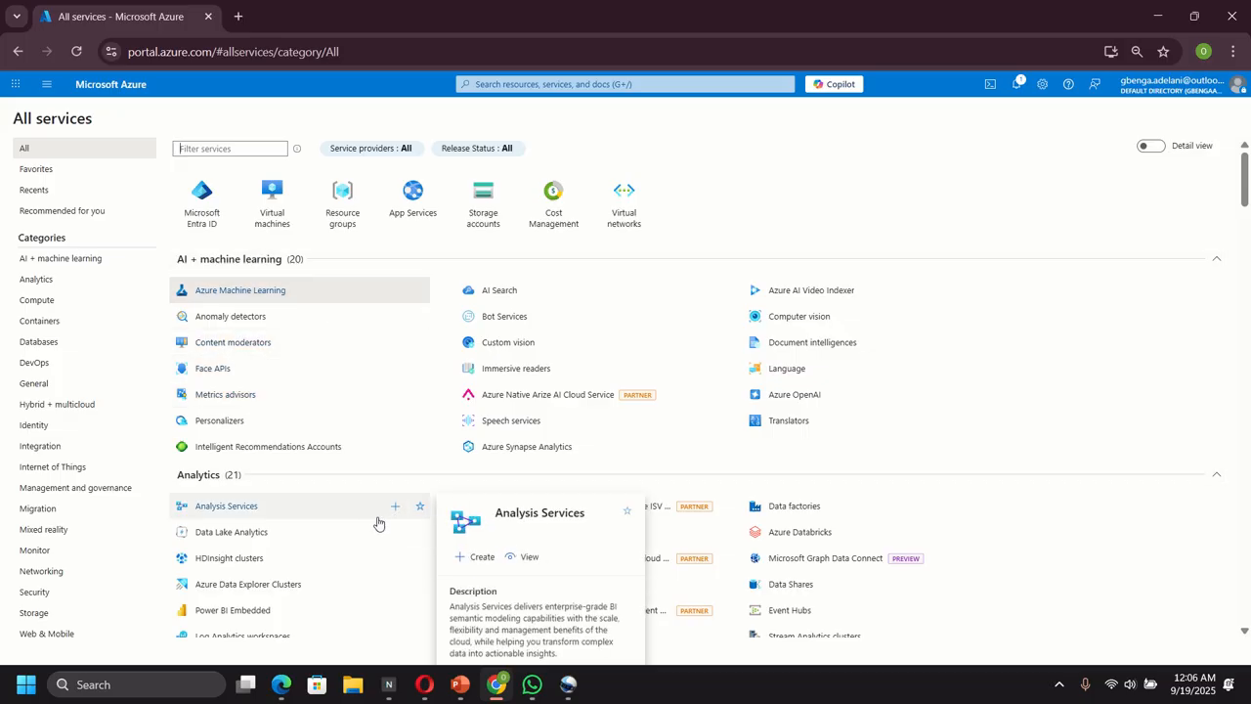
Open ExpressRoute circuits from the Networking category of services and open the TestERCircuit resource
mouse_move(359, 545)
scroll(359, 544, down, 6)
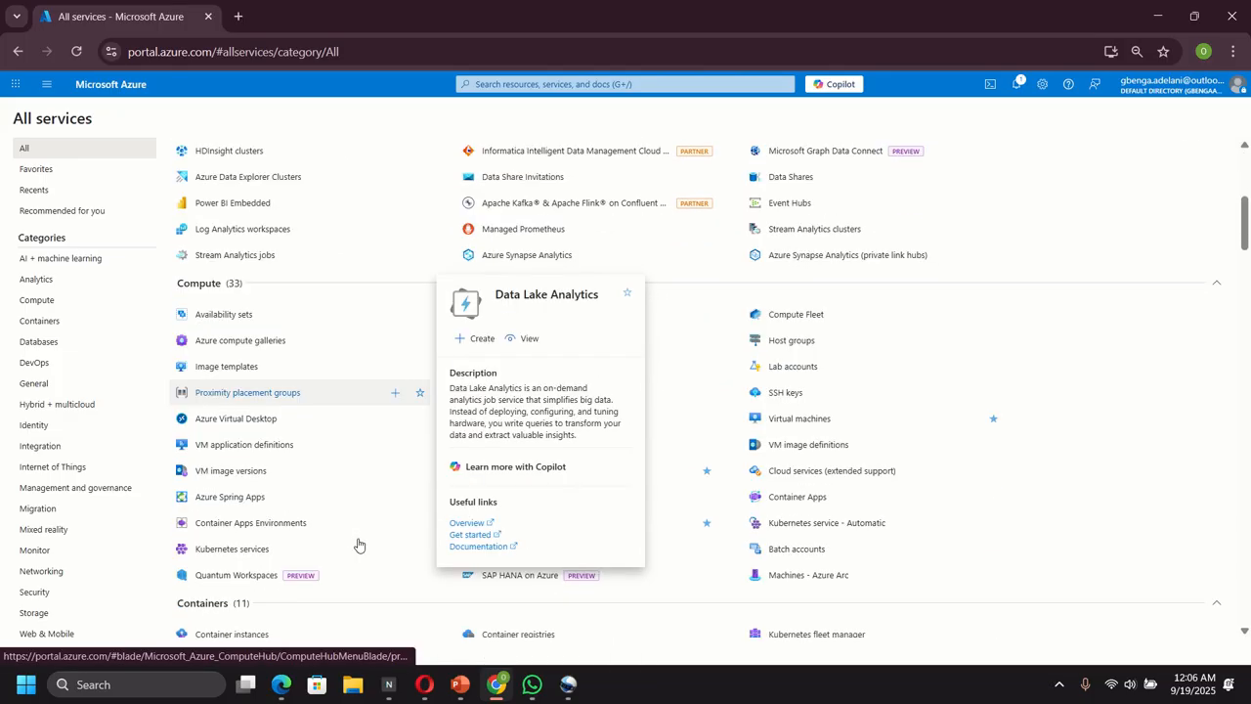
scroll(449, 594, down, 7)
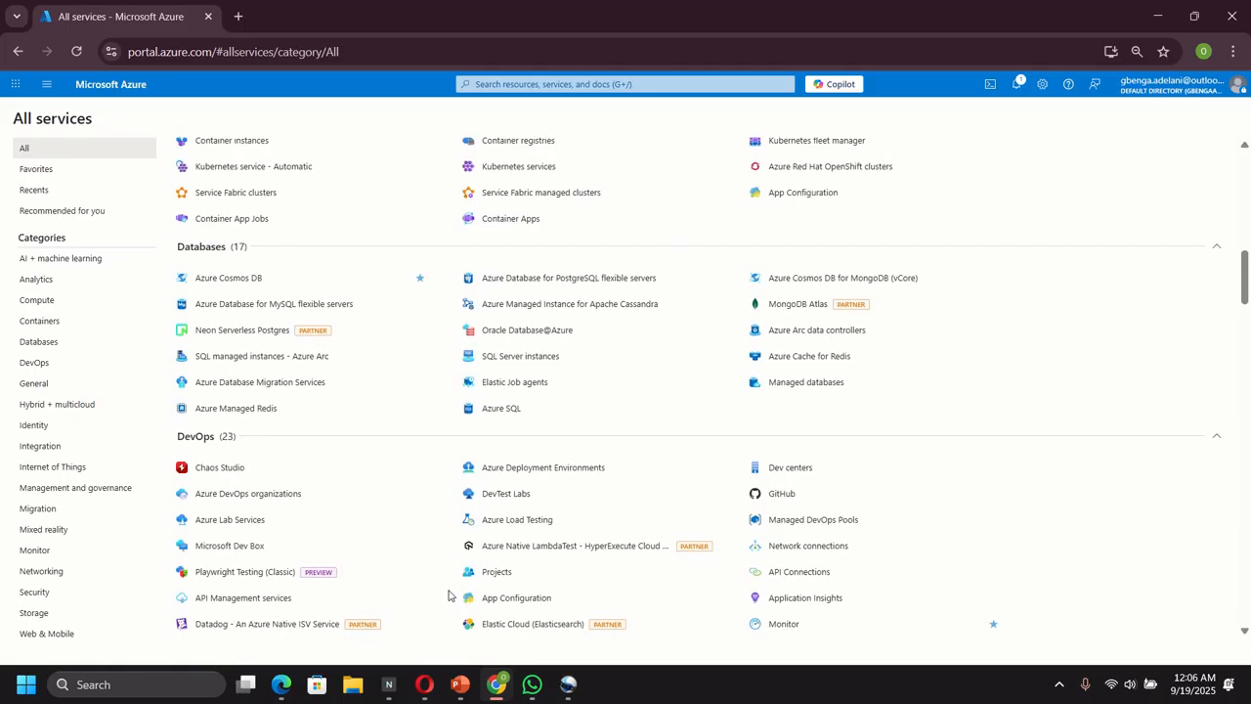
scroll(448, 594, down, 4)
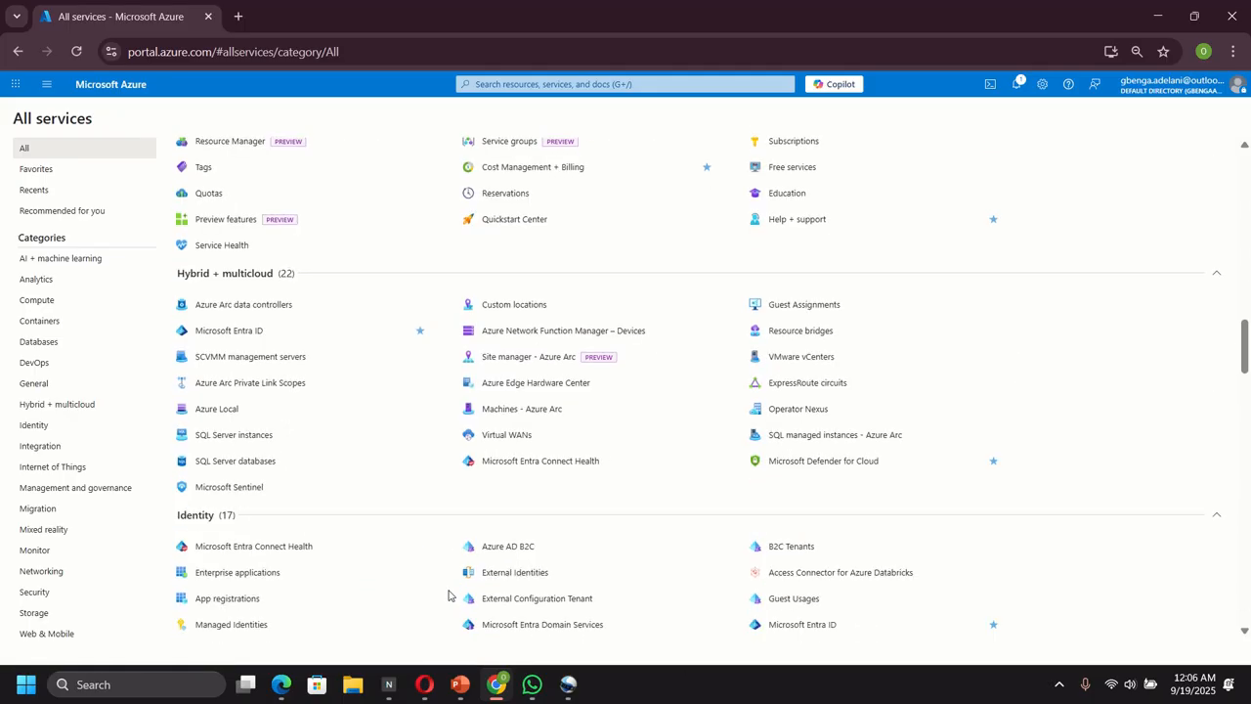
scroll(448, 595, down, 3)
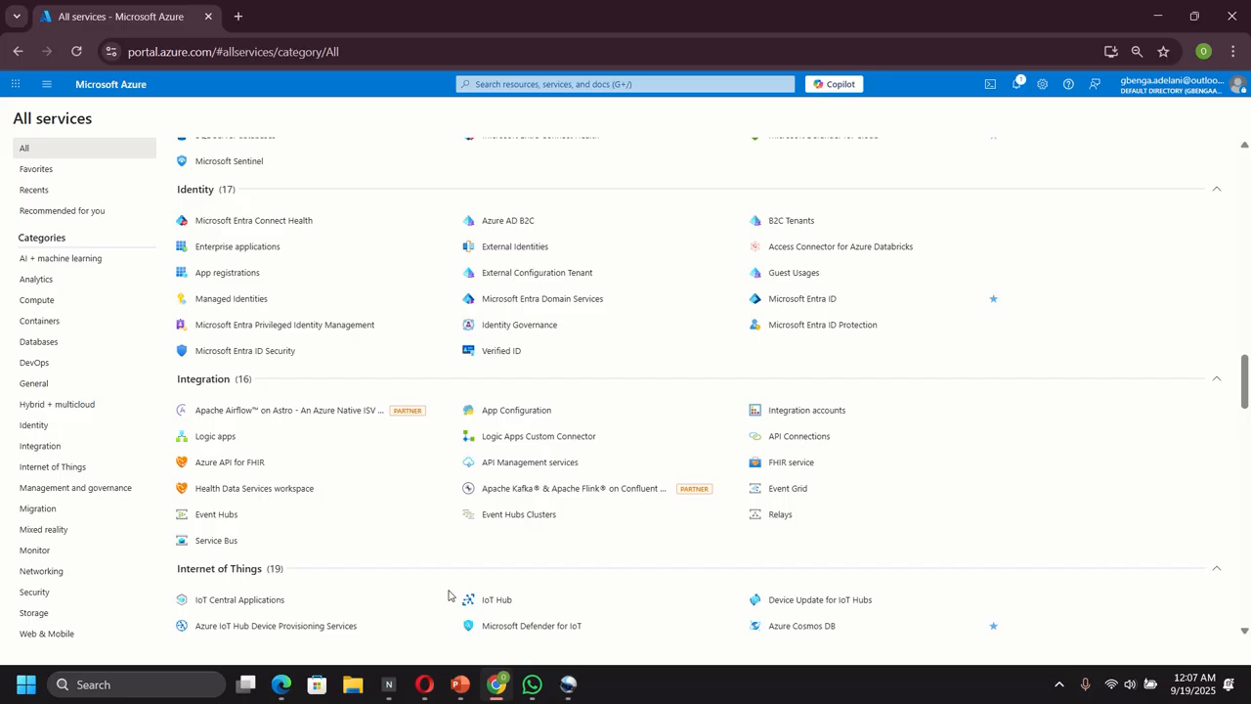
scroll(448, 594, down, 3)
scroll(449, 595, down, 6)
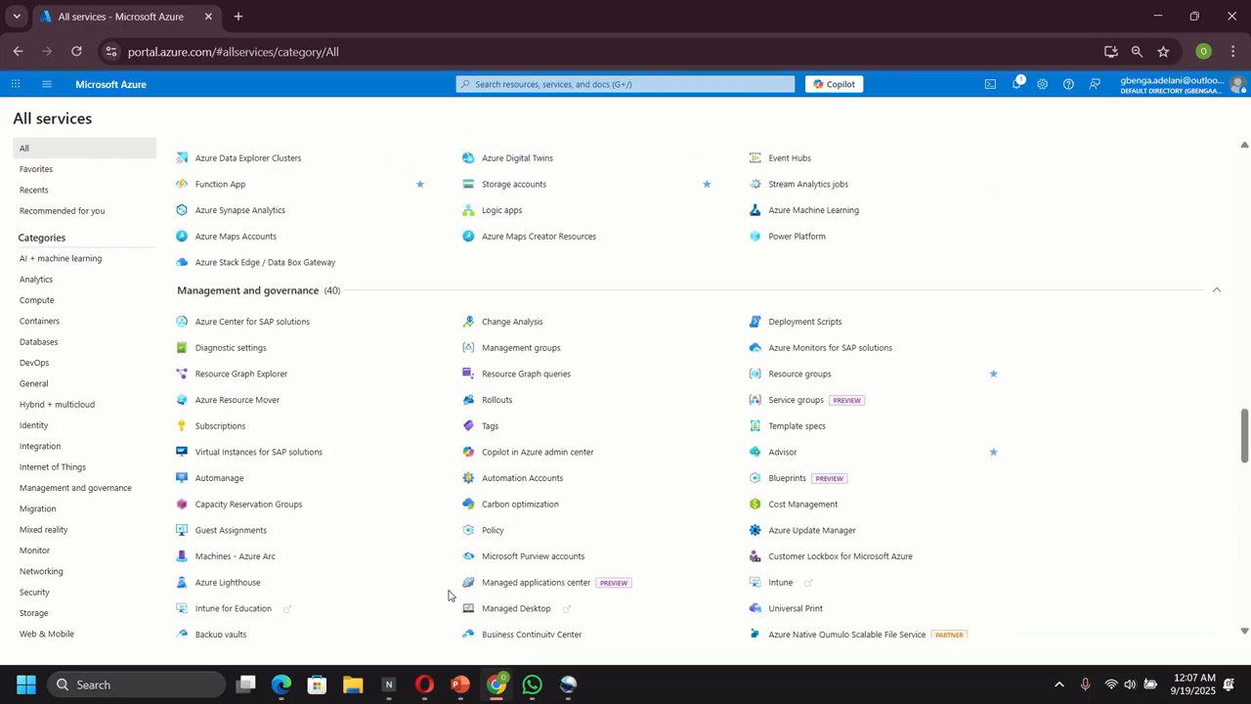
scroll(448, 594, down, 5)
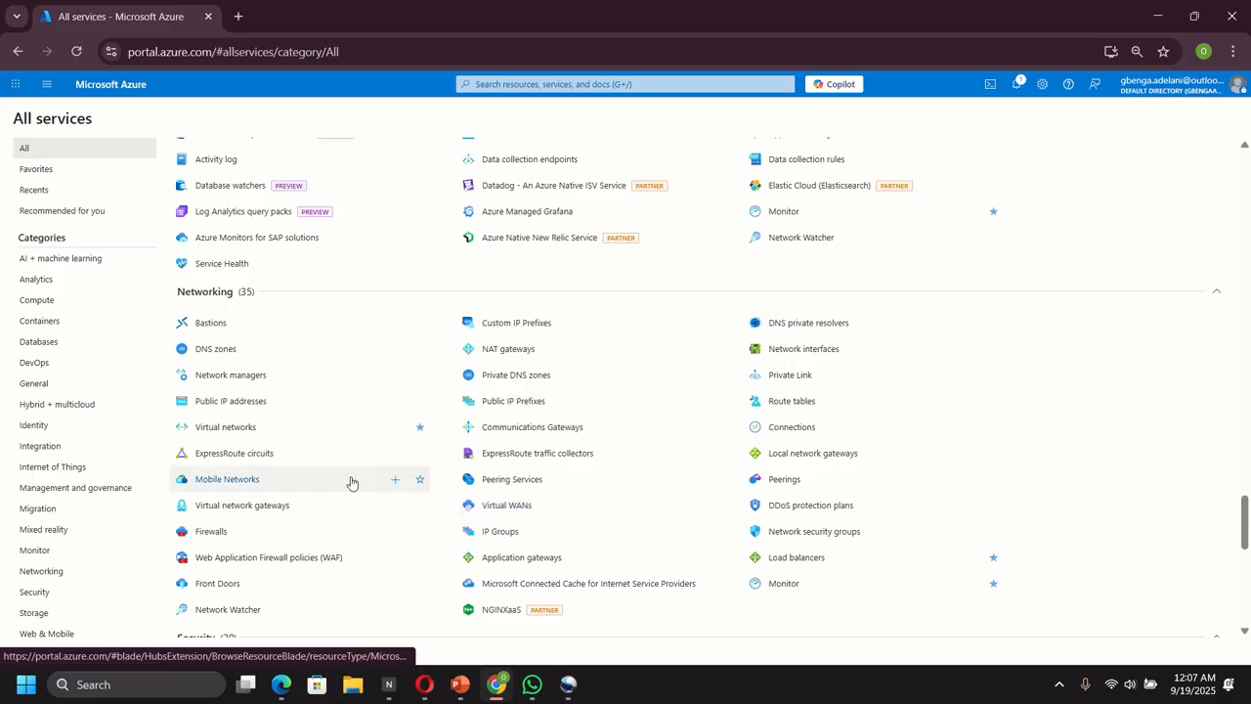
click(252, 456)
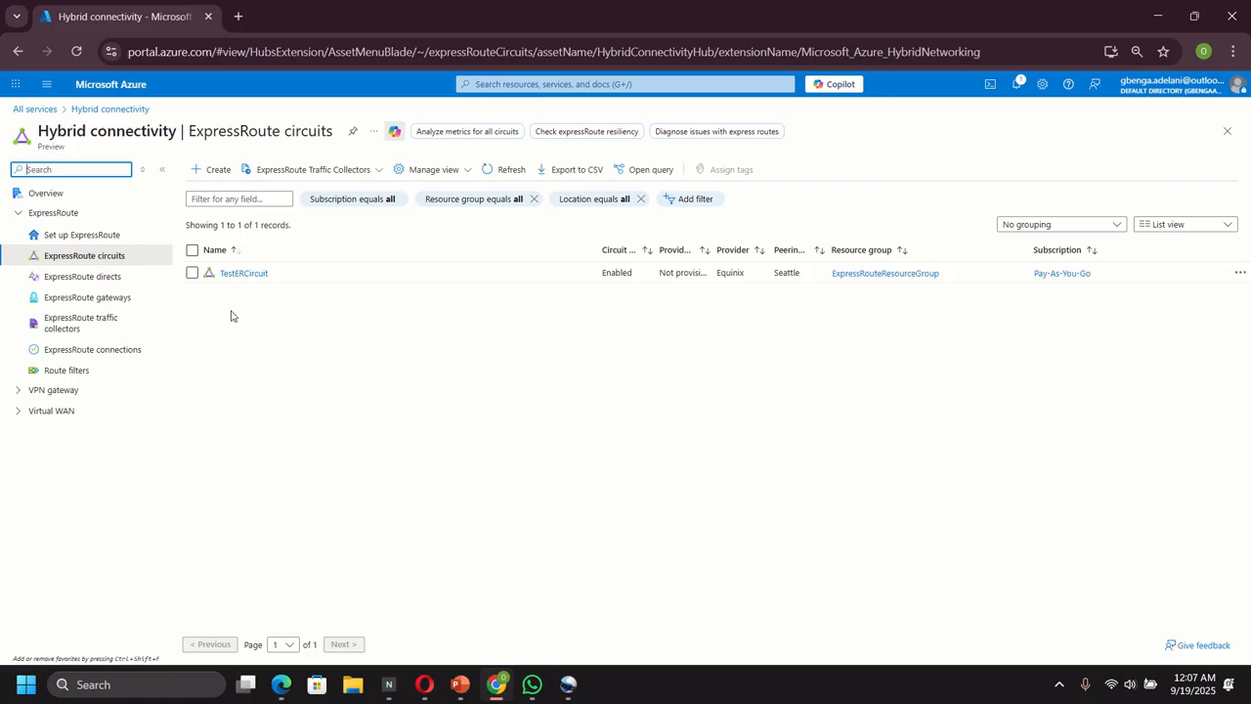
click(235, 275)
click(251, 276)
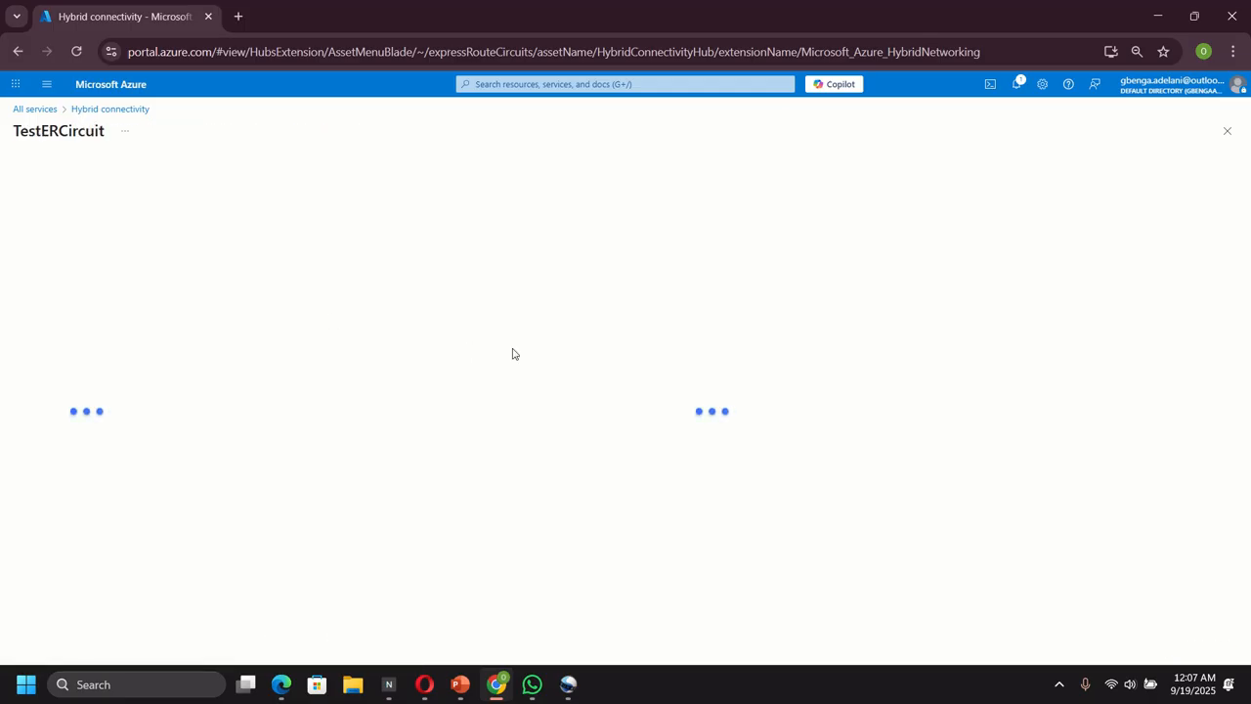